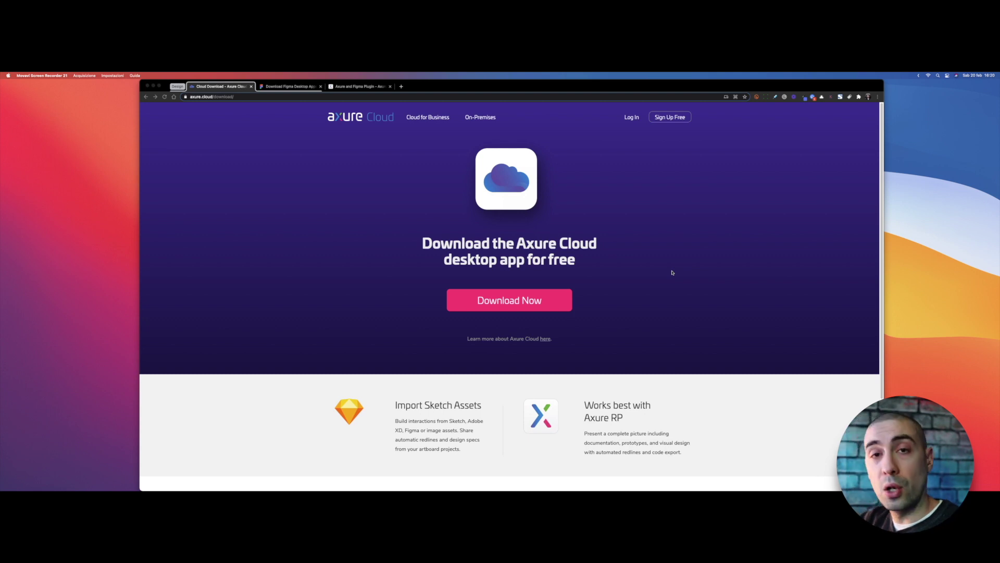
Switch to the Figma Downloads page offering the desktop app for macOS and Windows
{"action": "left_click", "coordinate": [300, 85]}
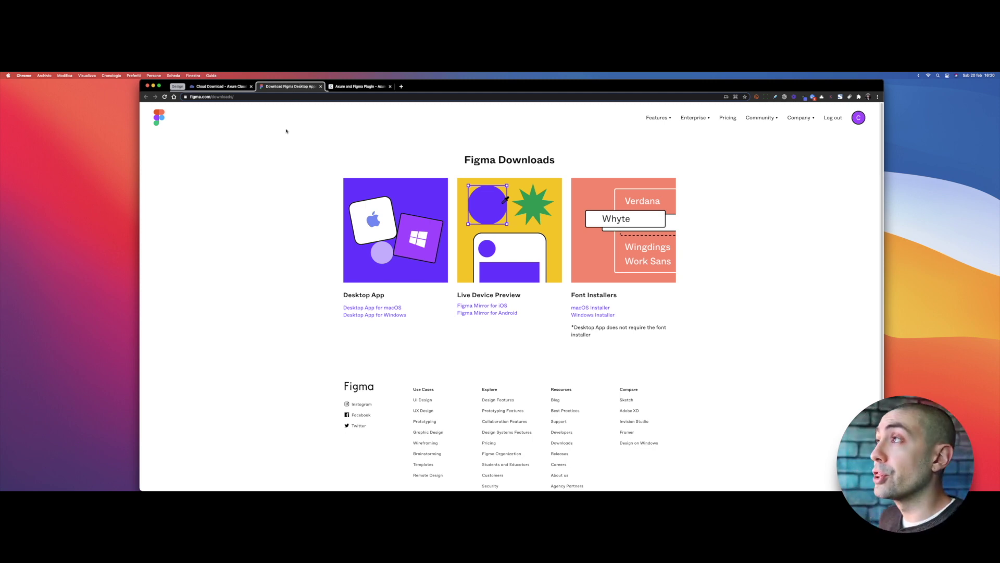
On the Axure and Figma Plugin page, scroll to and highlight the Download the Figma Plugin heading
{"action": "left_click", "coordinate": [357, 86]}
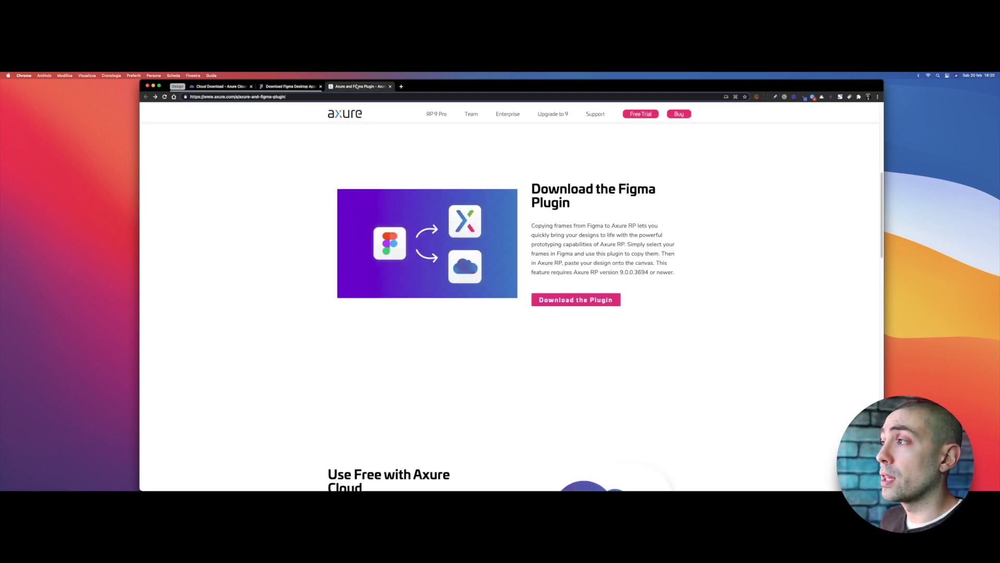
{"action": "scroll", "coordinate": [309, 179], "scroll_direction": "down", "scroll_amount": 3}
{"action": "scroll", "coordinate": [307, 186], "scroll_direction": "up", "scroll_amount": 10}
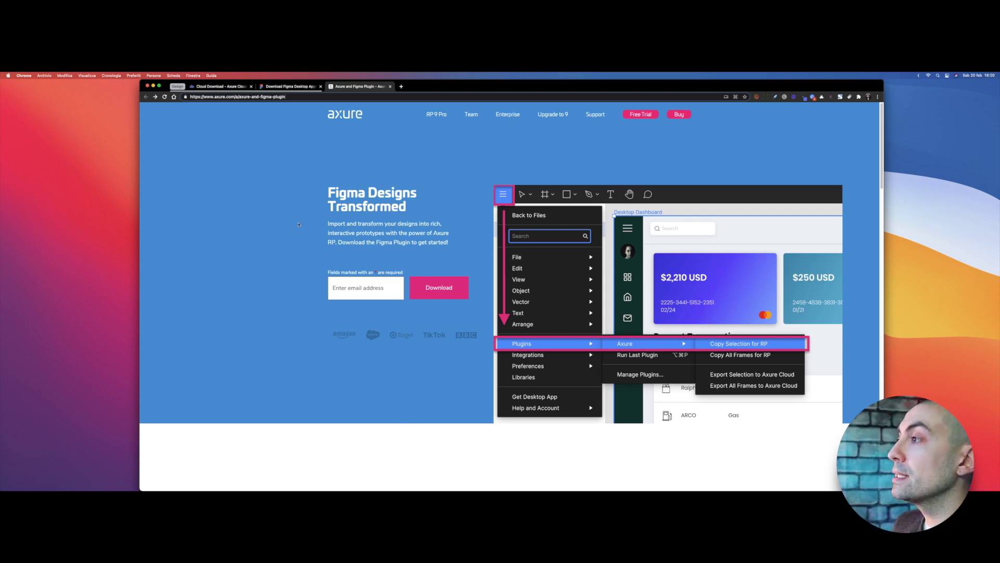
{"action": "scroll", "coordinate": [287, 236], "scroll_direction": "down", "scroll_amount": 5}
{"action": "scroll", "coordinate": [526, 309], "scroll_direction": "down", "scroll_amount": 2}
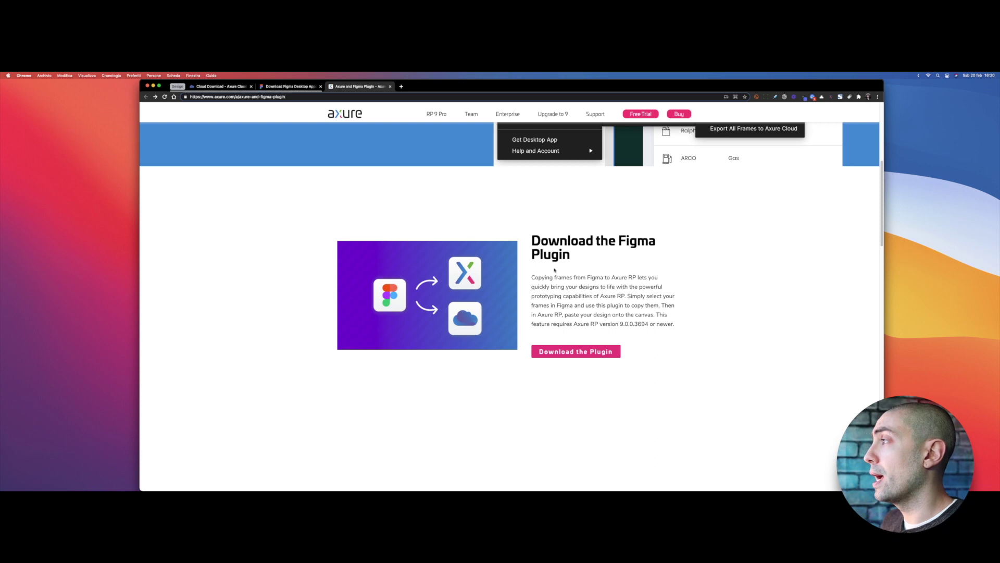
{"action": "left_click_drag", "start_coordinate": [541, 241], "coordinate": [639, 253]}
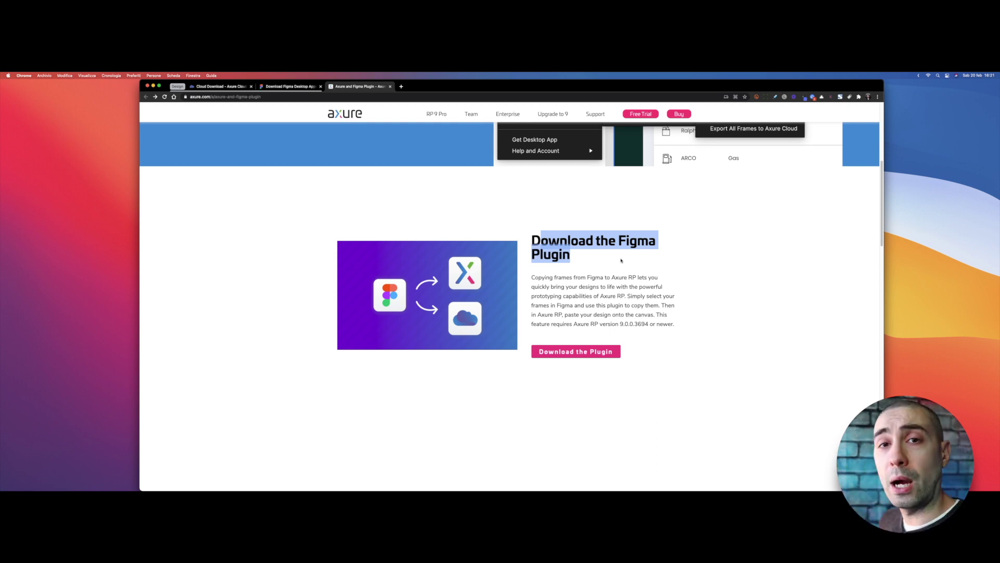
Open the Figma desktop app, check the account's installed Plugins list, then return to Community
{"action": "left_click", "coordinate": [153, 86]}
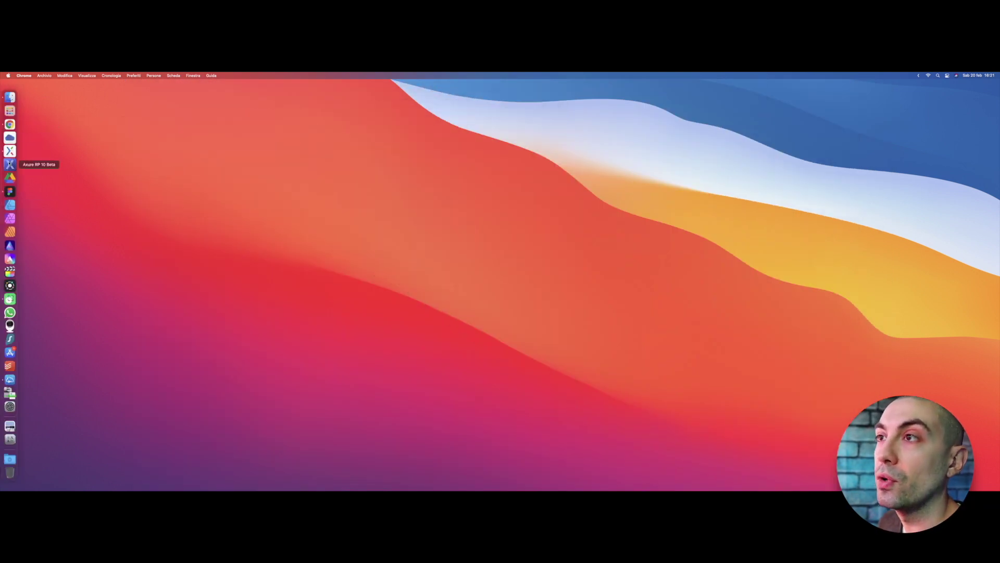
{"action": "left_click", "coordinate": [10, 192]}
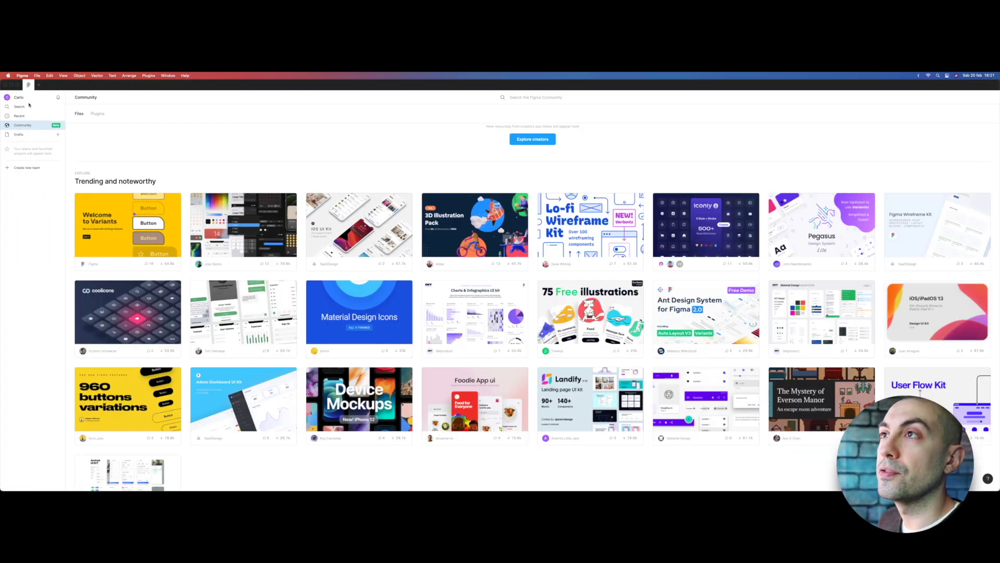
{"action": "left_click", "coordinate": [28, 98]}
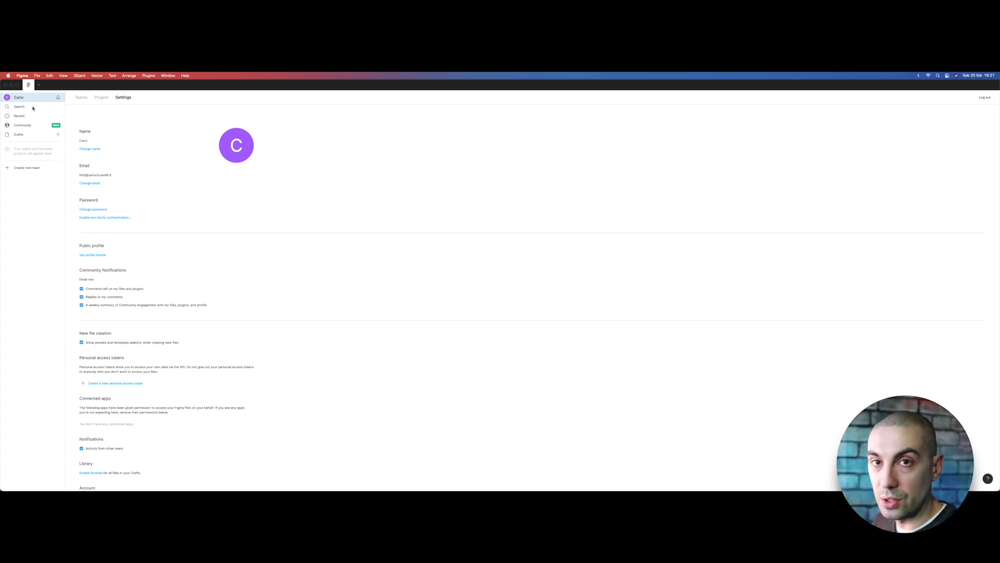
{"action": "left_click", "coordinate": [102, 98]}
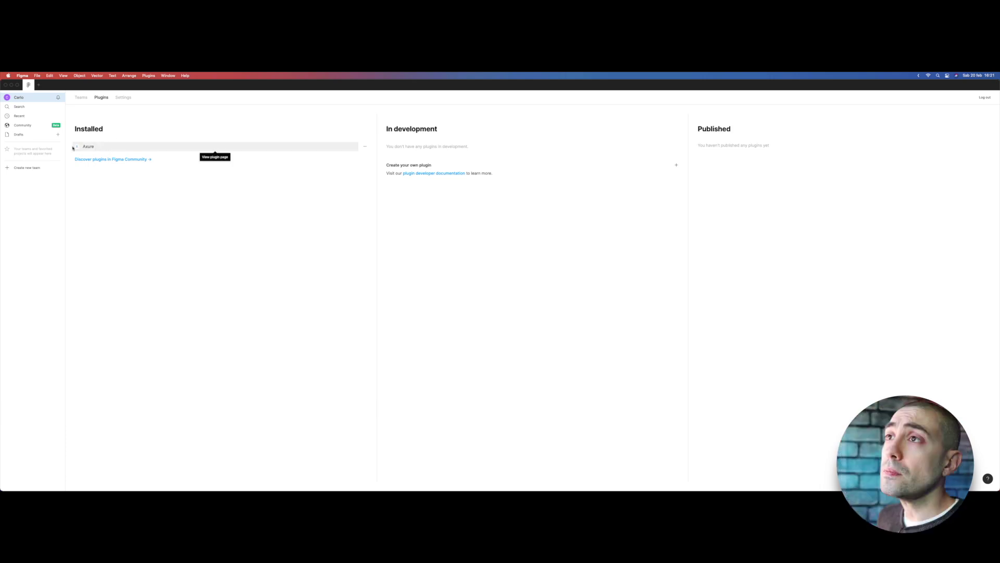
{"action": "left_click", "coordinate": [16, 125]}
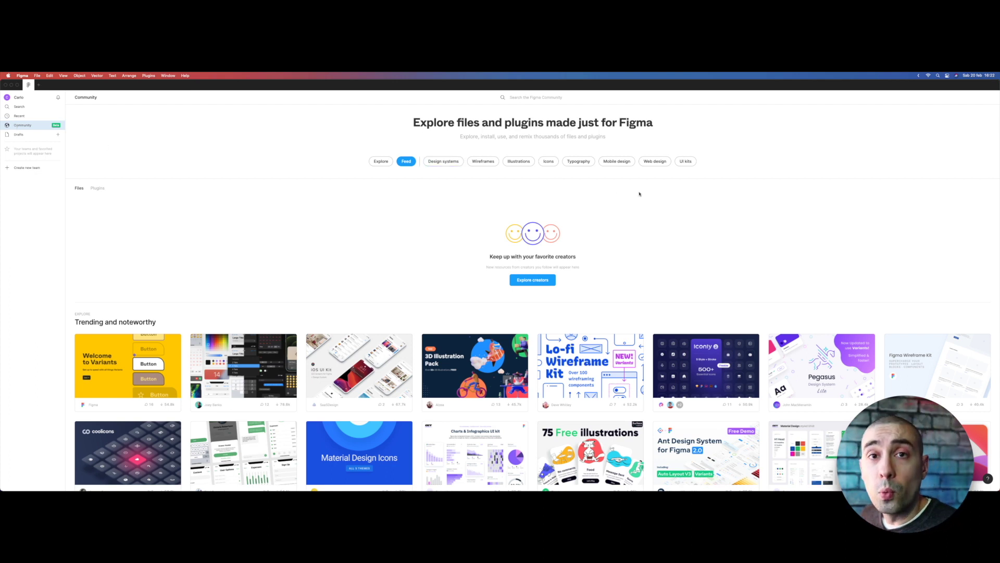
Filter Community files to Web design and open the Figma Admin Dashboard UI Kit page
{"action": "left_click", "coordinate": [652, 163]}
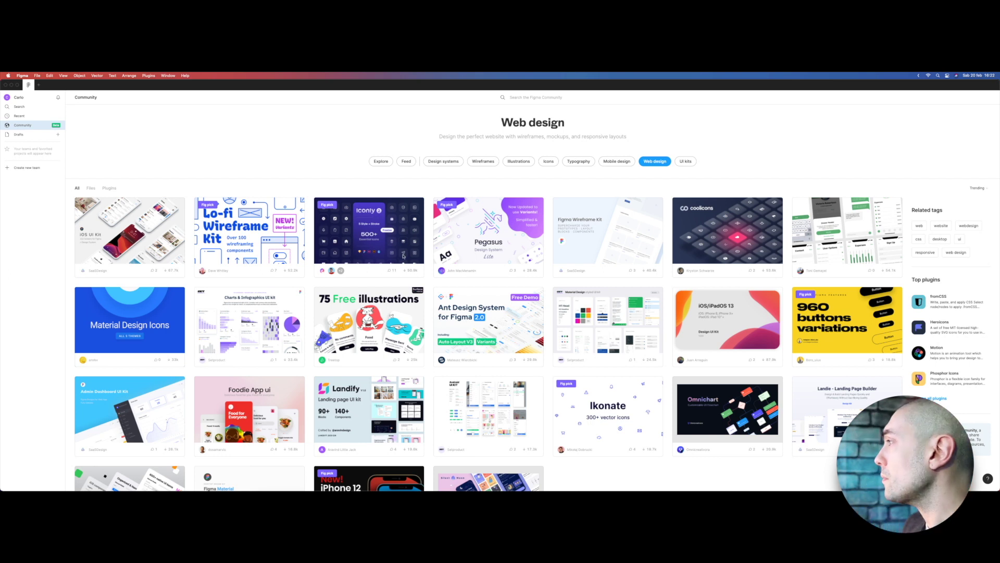
{"action": "scroll", "coordinate": [438, 304], "scroll_direction": "down", "scroll_amount": 1}
{"action": "scroll", "coordinate": [438, 304], "scroll_direction": "down", "scroll_amount": 3}
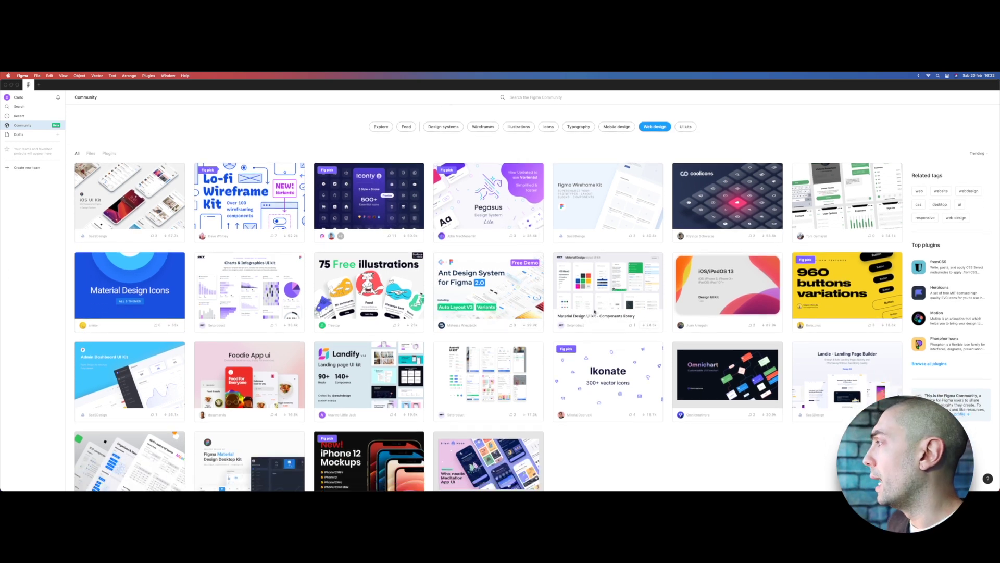
{"action": "scroll", "coordinate": [354, 375], "scroll_direction": "down", "scroll_amount": 2}
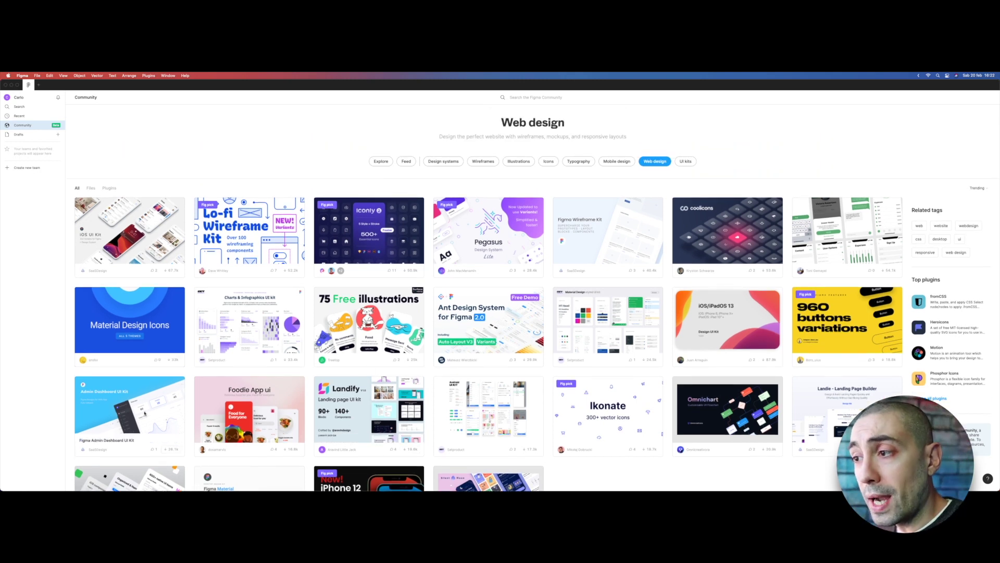
{"action": "left_click", "coordinate": [145, 414]}
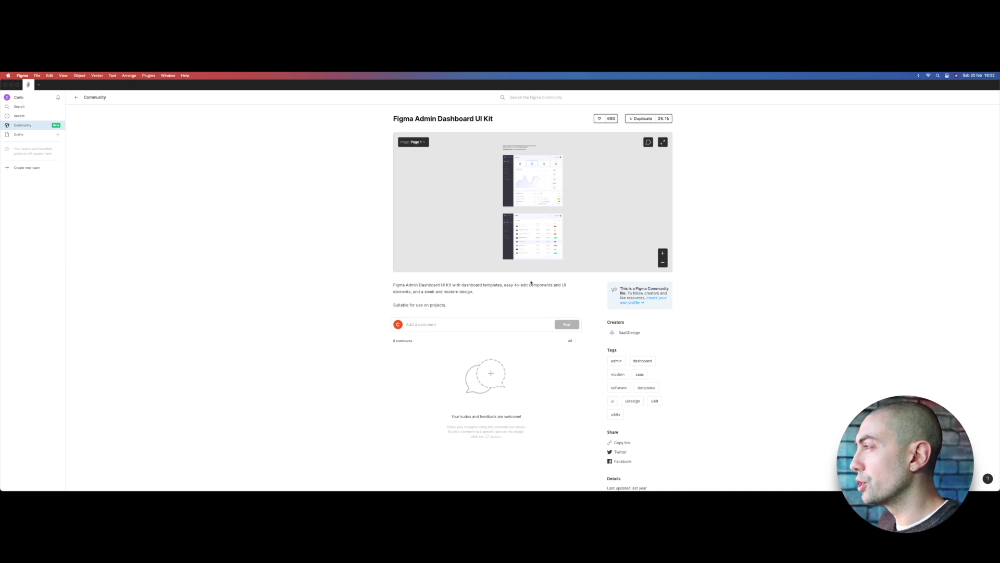
{"action": "scroll", "coordinate": [522, 339], "scroll_direction": "down", "scroll_amount": 2}
{"action": "scroll", "coordinate": [521, 338], "scroll_direction": "up", "scroll_amount": 2}
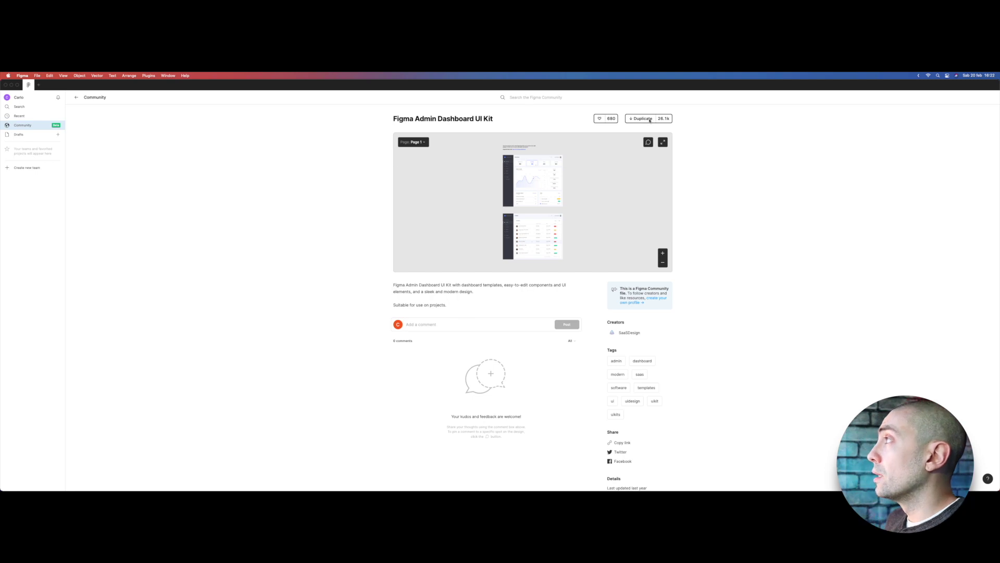
Duplicate the Admin Dashboard UI Kit into drafts and snap Figma to the left screen half
{"action": "left_click", "coordinate": [650, 120]}
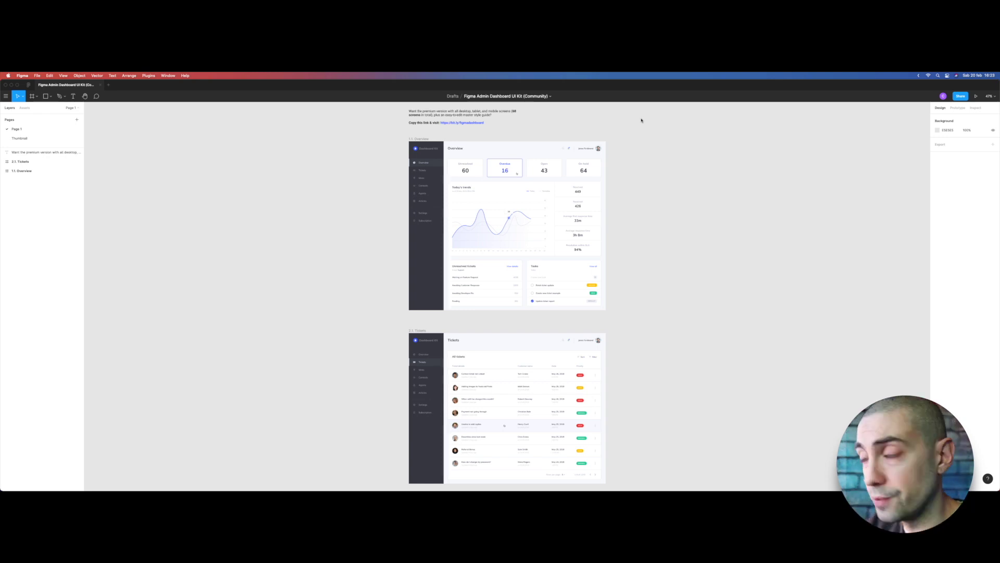
{"action": "left_click_drag", "start_coordinate": [573, 86], "coordinate": [0, 199]}
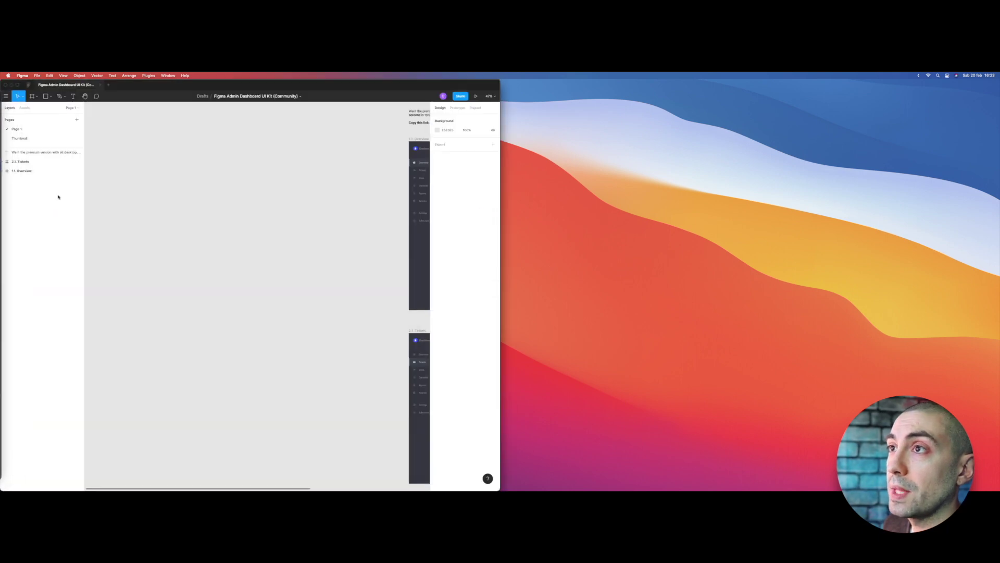
Bring up Axure RP 9 on the right half, then select the 2.1. Tickets frame in Figma
{"action": "left_click", "coordinate": [9, 151]}
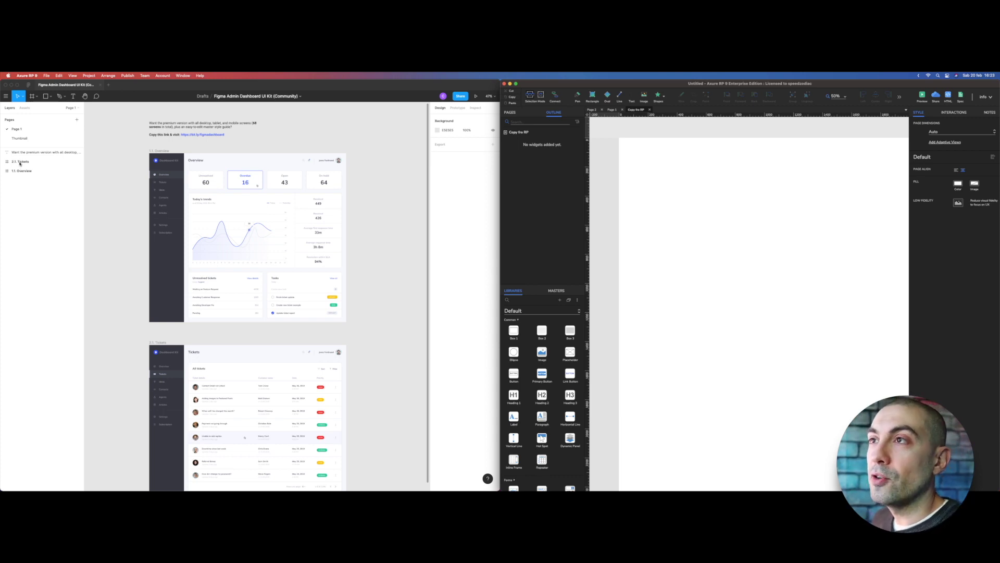
{"action": "left_click", "coordinate": [166, 152]}
{"action": "left_click", "coordinate": [163, 152]}
{"action": "left_click", "coordinate": [25, 163]}
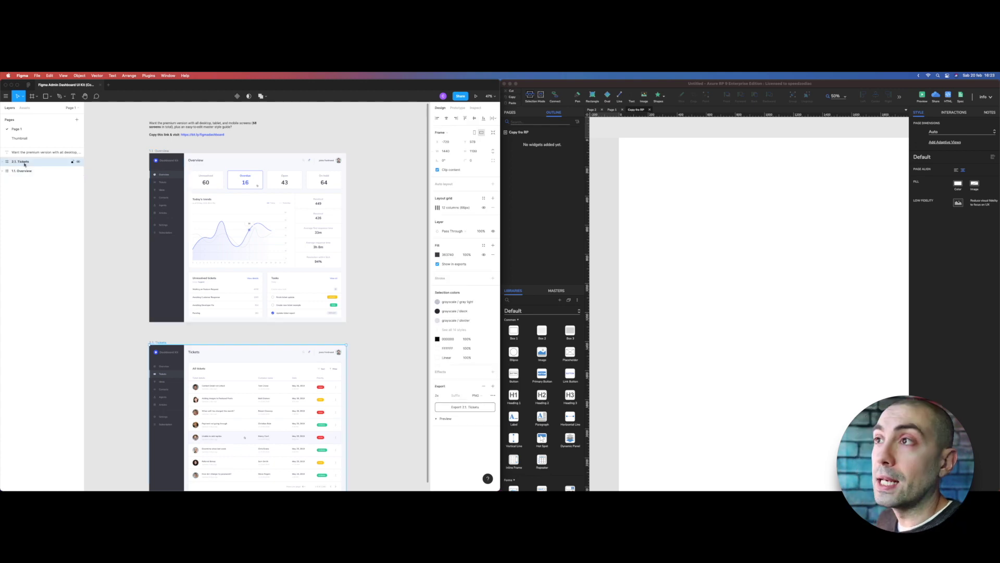
Copy the 2.1. Tickets frame for RP through the Axure plugin in its context menu
{"action": "right_click", "coordinate": [42, 163]}
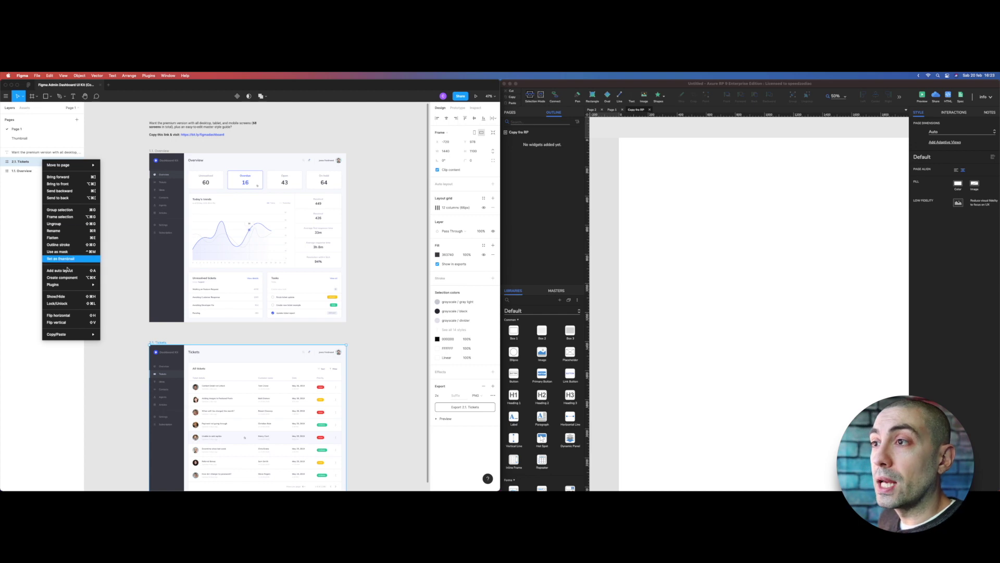
{"action": "mouse_move", "coordinate": [68, 286]}
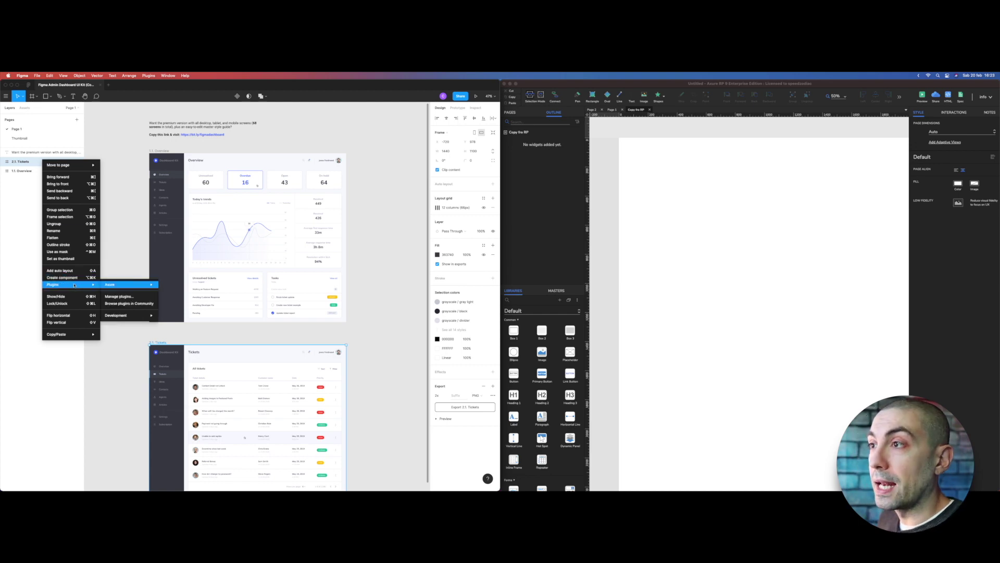
{"action": "mouse_move", "coordinate": [113, 285]}
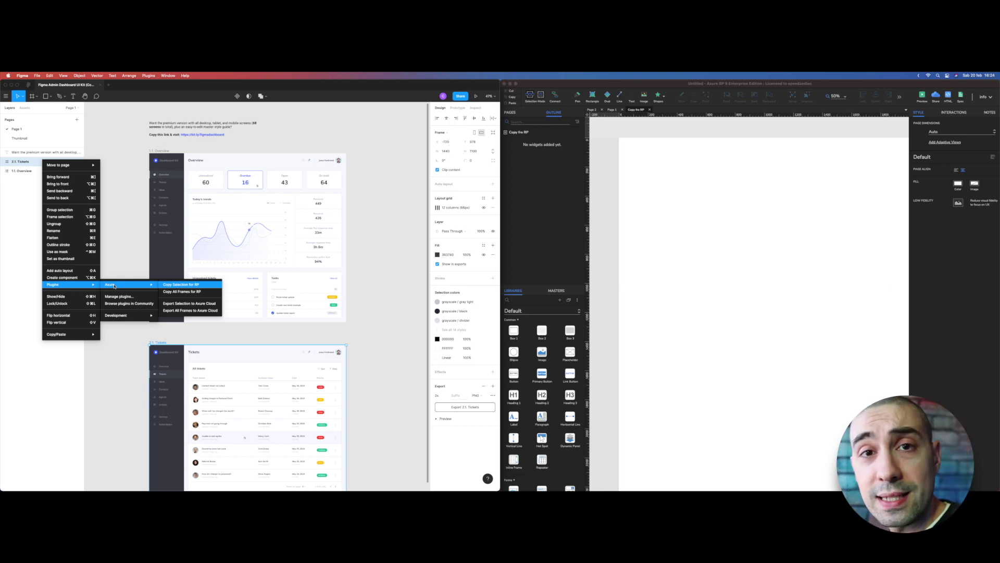
{"action": "left_click", "coordinate": [173, 285]}
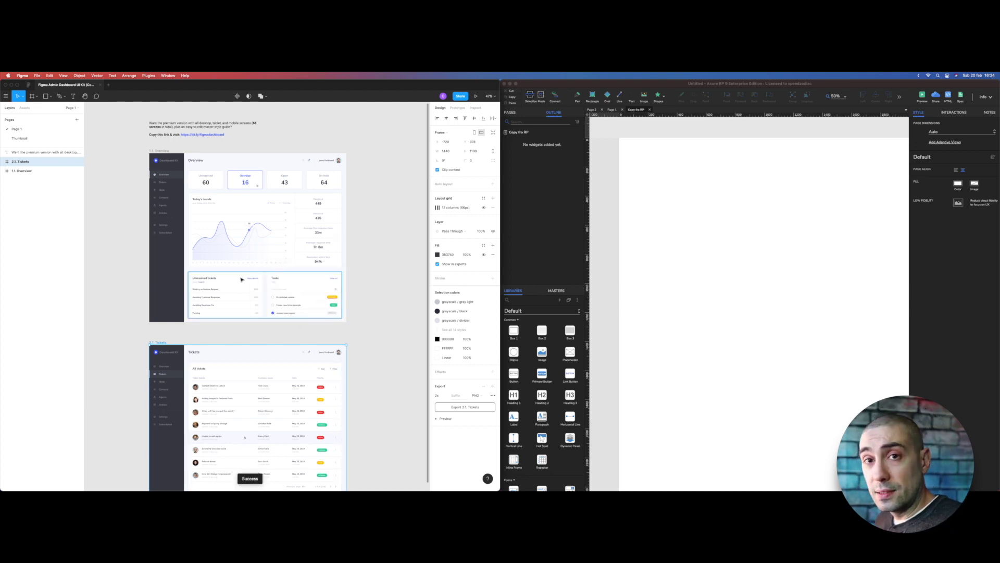
{"action": "right_click", "coordinate": [643, 193]}
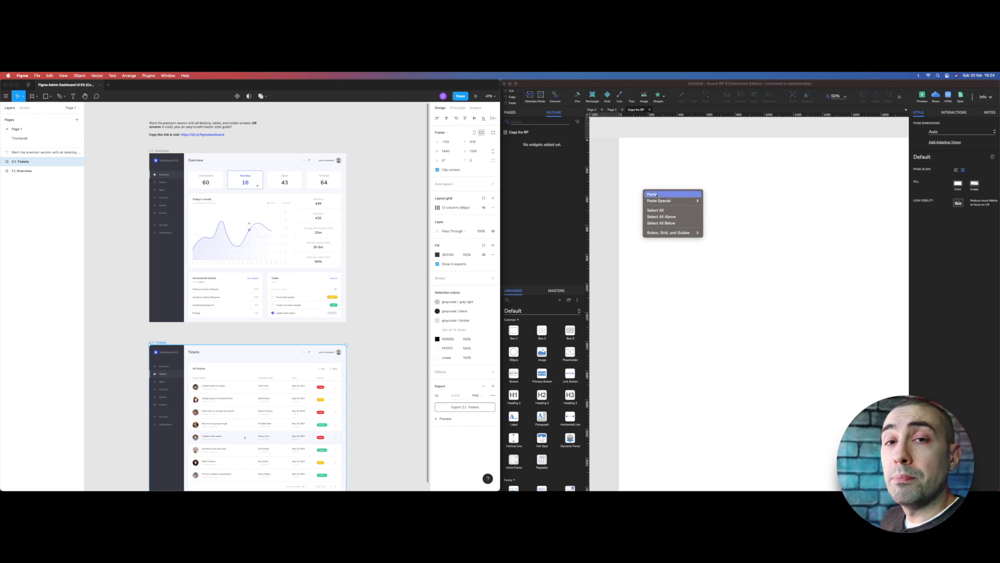
{"action": "left_click", "coordinate": [657, 195]}
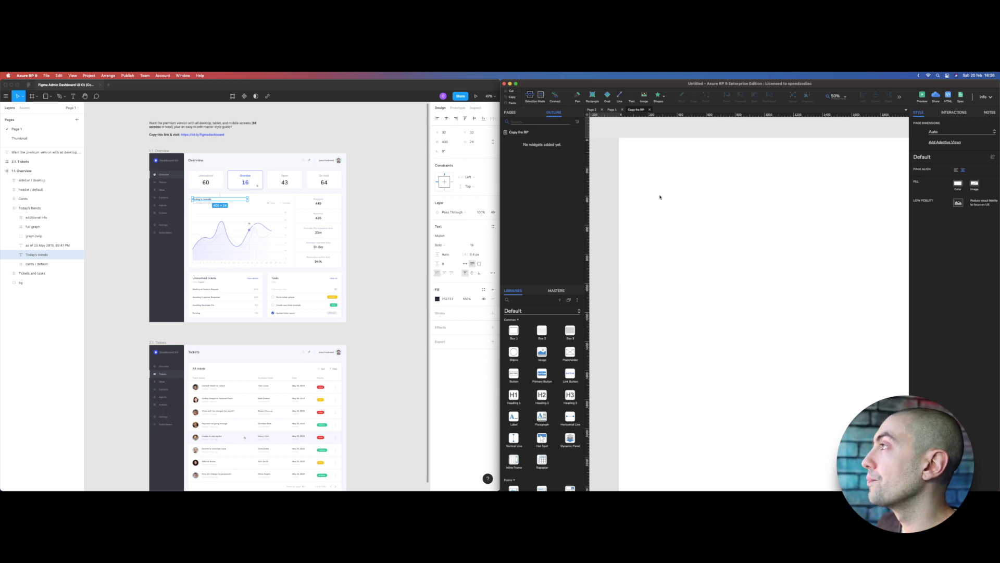
Back in Figma, clear the layer selection and bring up the canvas Plugins > Axure submenu
{"action": "left_click", "coordinate": [38, 197]}
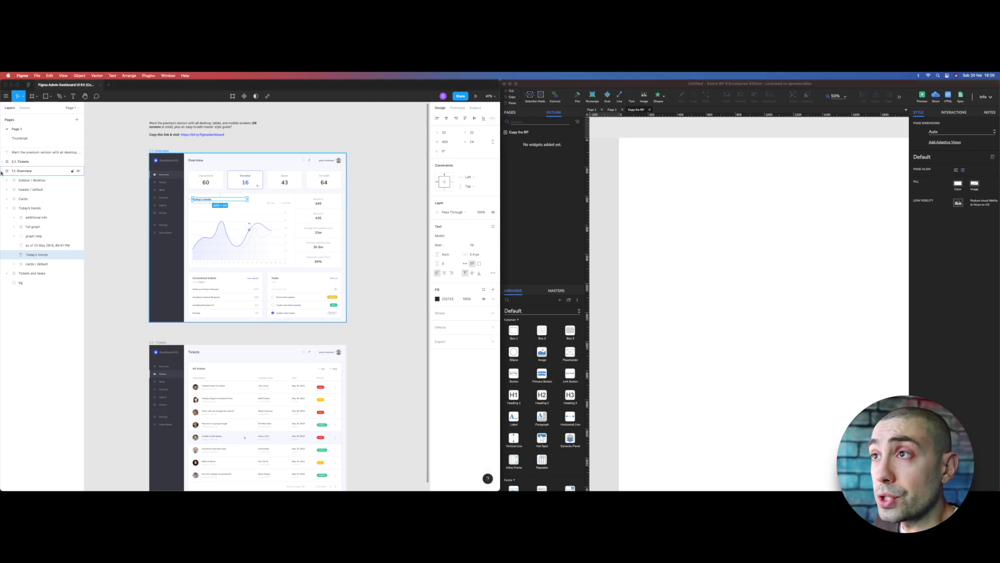
{"action": "mouse_move", "coordinate": [2, 174]}
{"action": "left_click", "coordinate": [109, 274]}
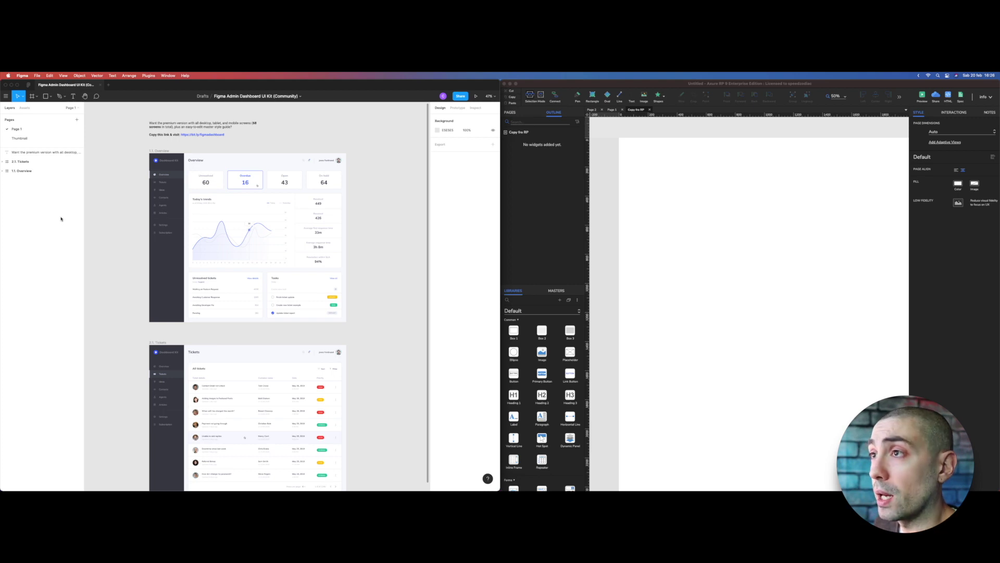
{"action": "right_click", "coordinate": [115, 218]}
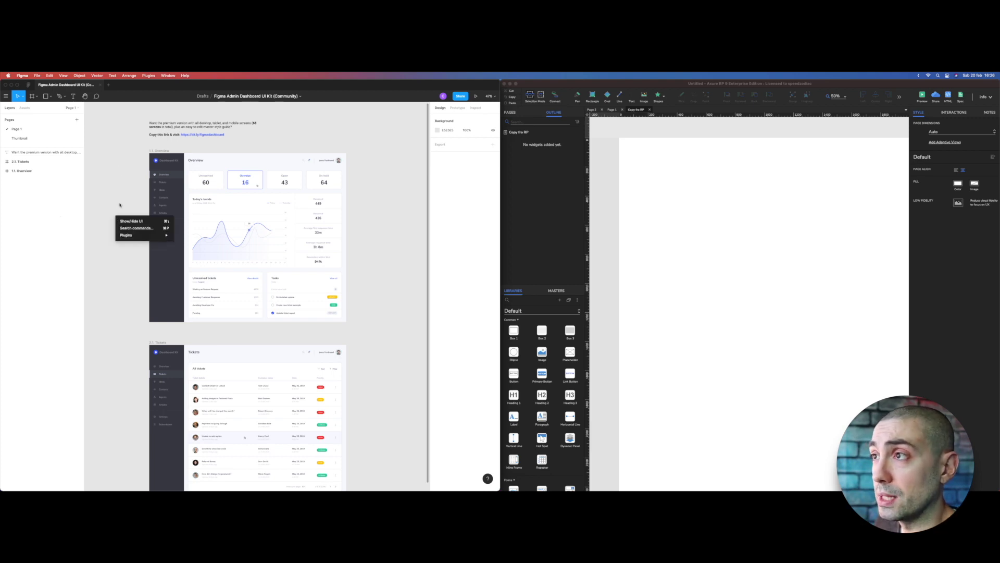
{"action": "mouse_move", "coordinate": [128, 236]}
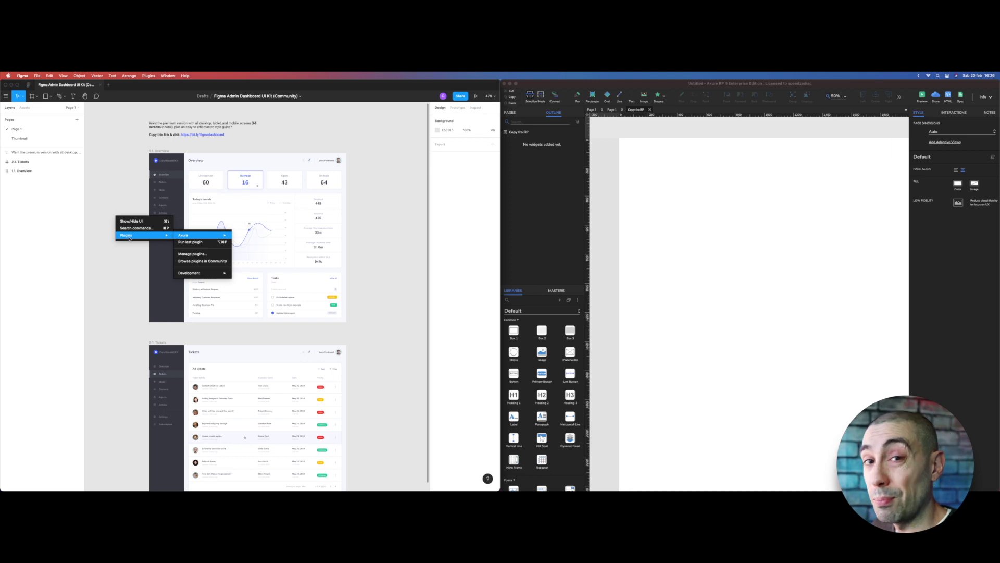
{"action": "mouse_move", "coordinate": [201, 234]}
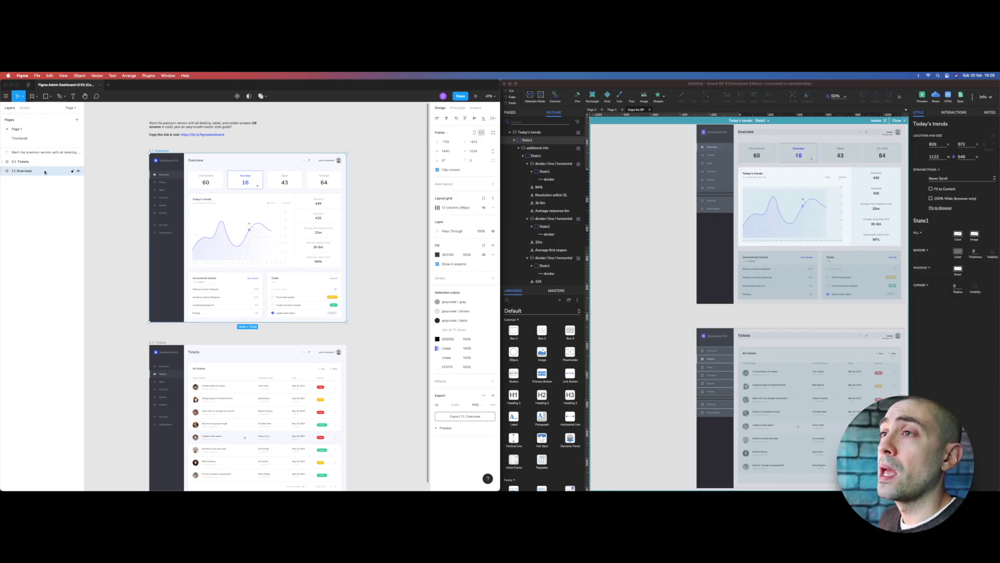
Run Export All Frames to Axure Cloud from the 1.1. Overview frame's Axure plugin menu
{"action": "right_click", "coordinate": [45, 172]}
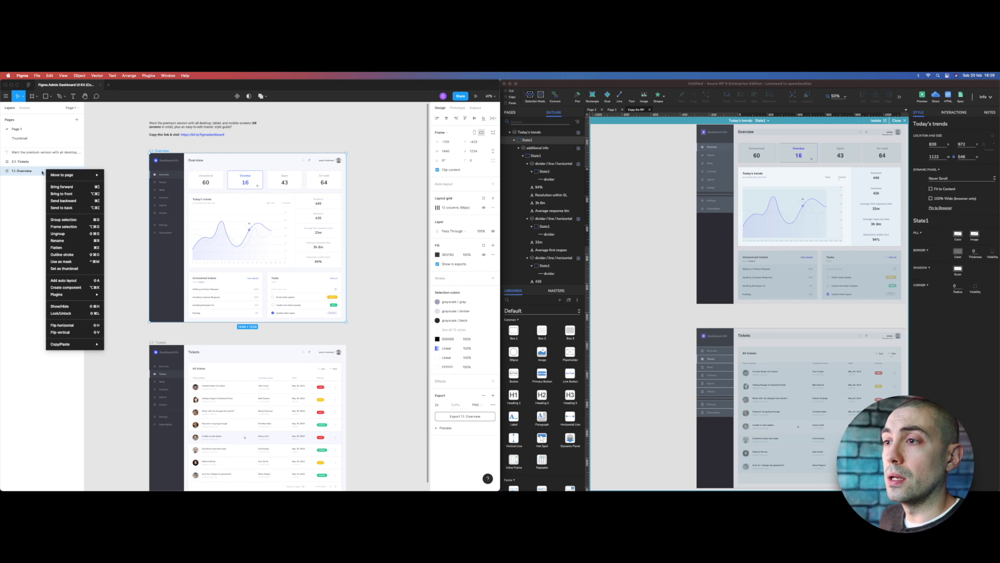
{"action": "mouse_move", "coordinate": [71, 296]}
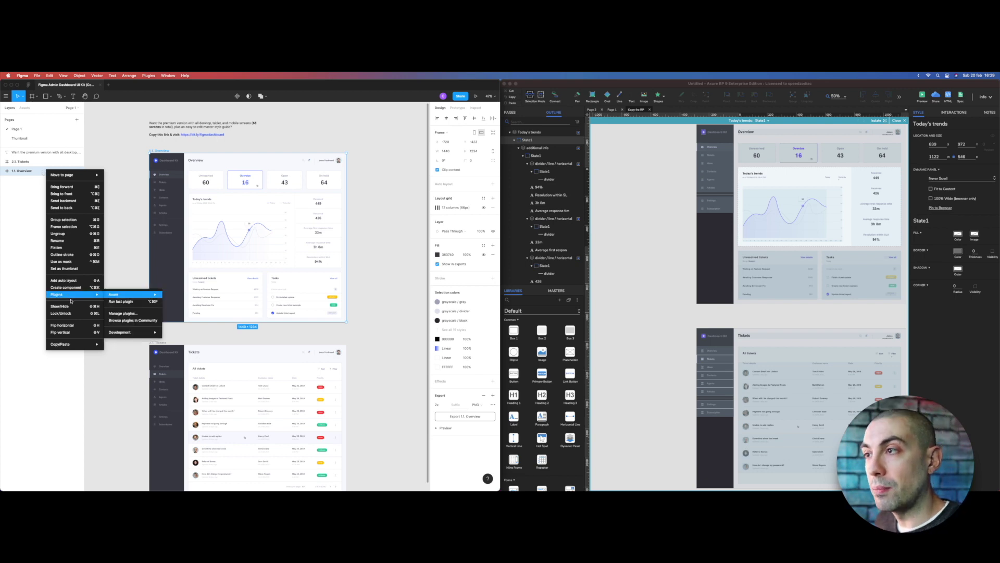
{"action": "mouse_move", "coordinate": [130, 293]}
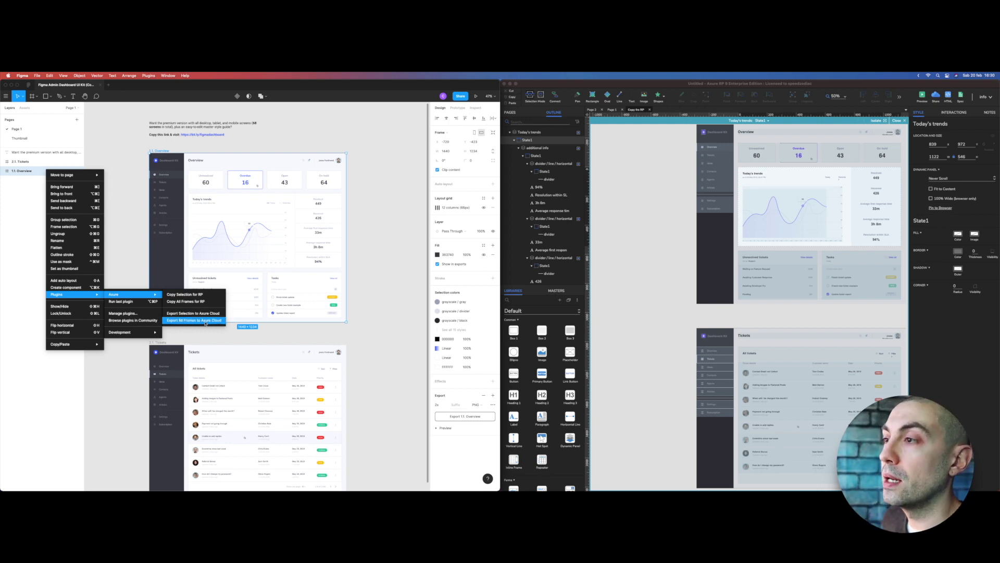
{"action": "left_click", "coordinate": [205, 324]}
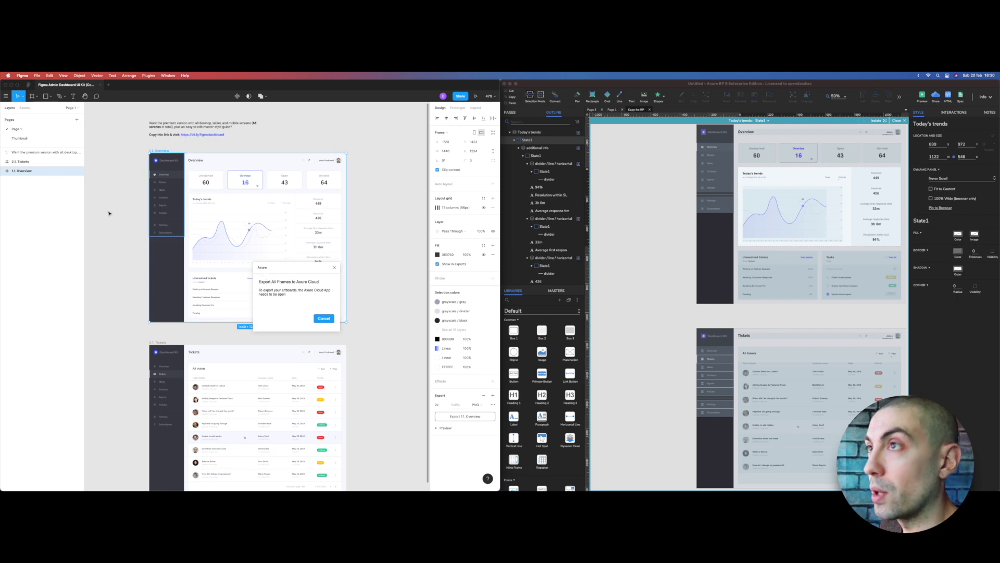
Launch the Axure Cloud app, minimize its window, and rerun Export All Frames to Axure Cloud
{"action": "mouse_move", "coordinate": [1, 194]}
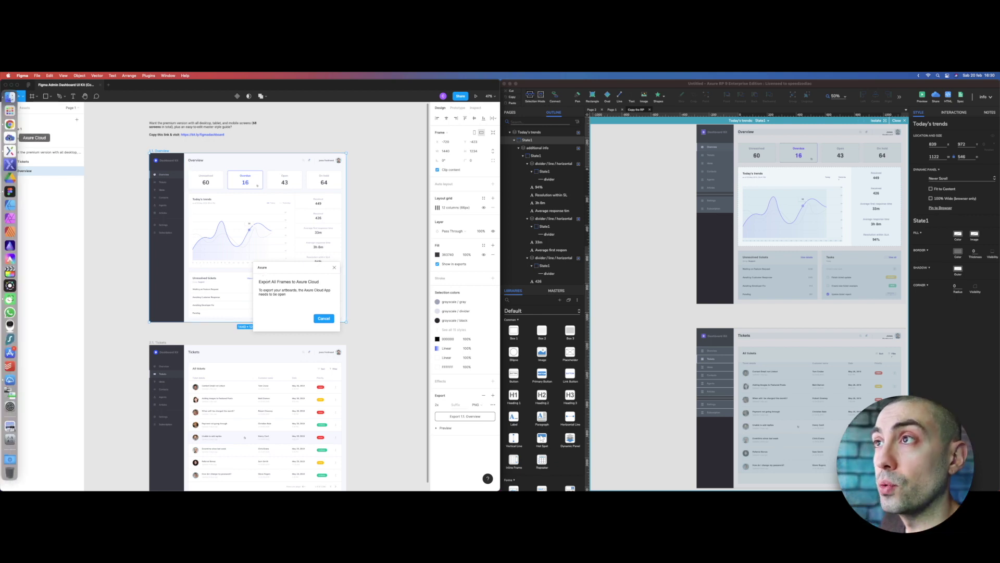
{"action": "left_click", "coordinate": [10, 137]}
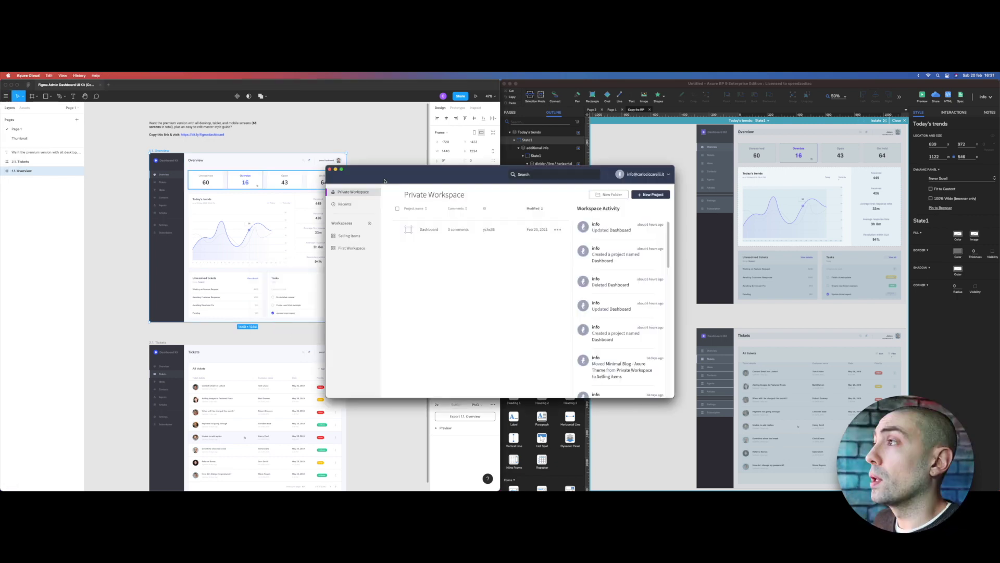
{"action": "left_click", "coordinate": [336, 170]}
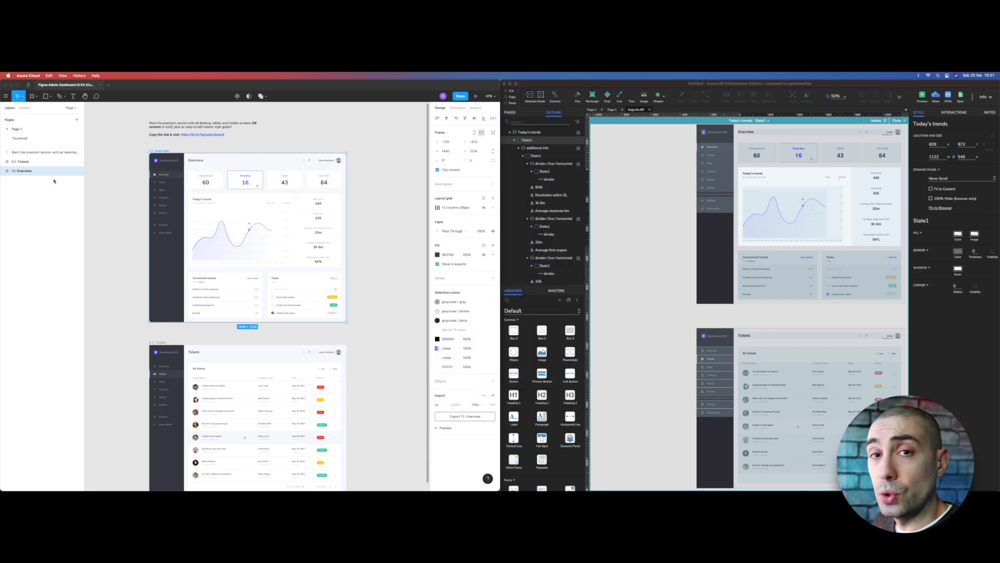
{"action": "right_click", "coordinate": [48, 174]}
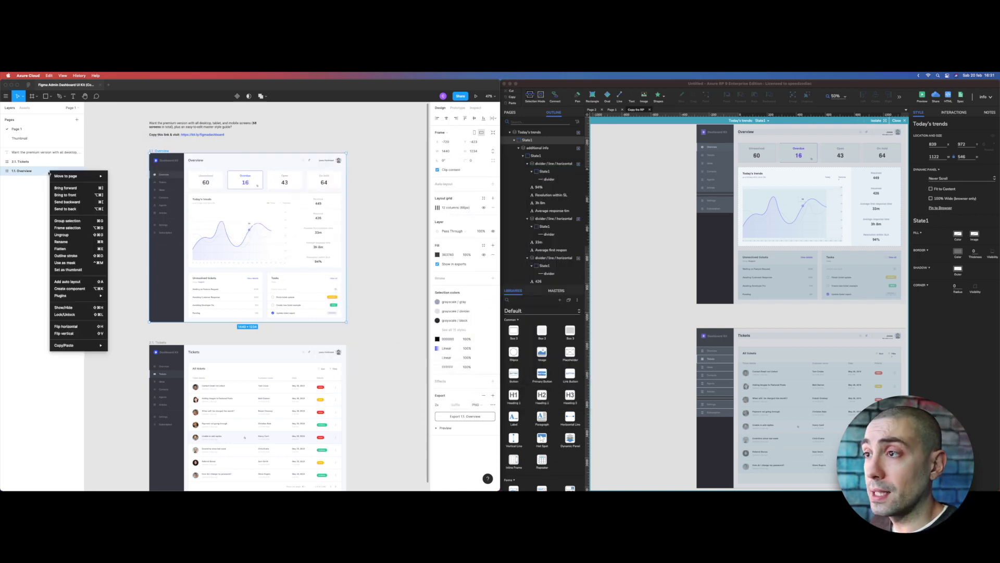
{"action": "mouse_move", "coordinate": [78, 296]}
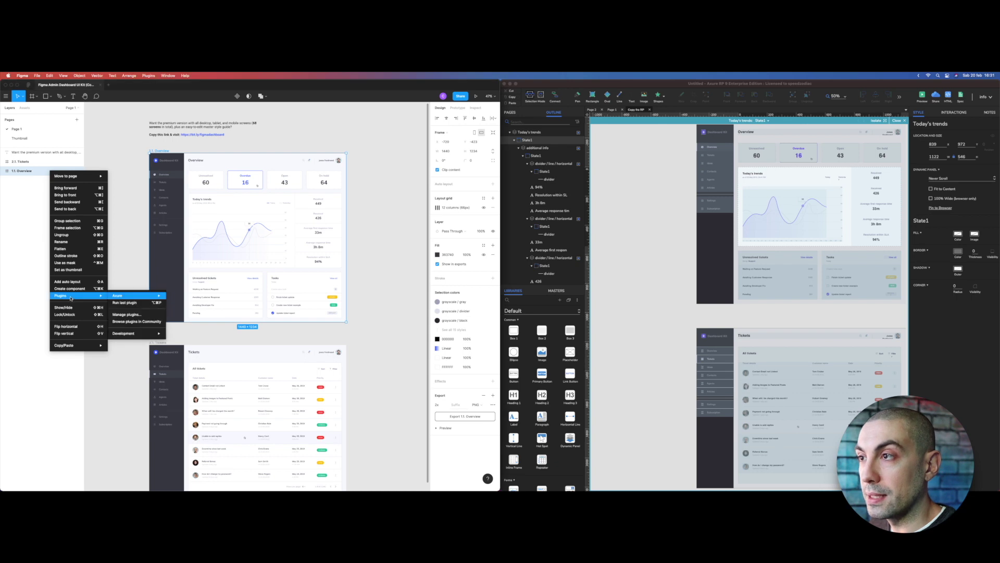
{"action": "mouse_move", "coordinate": [140, 299]}
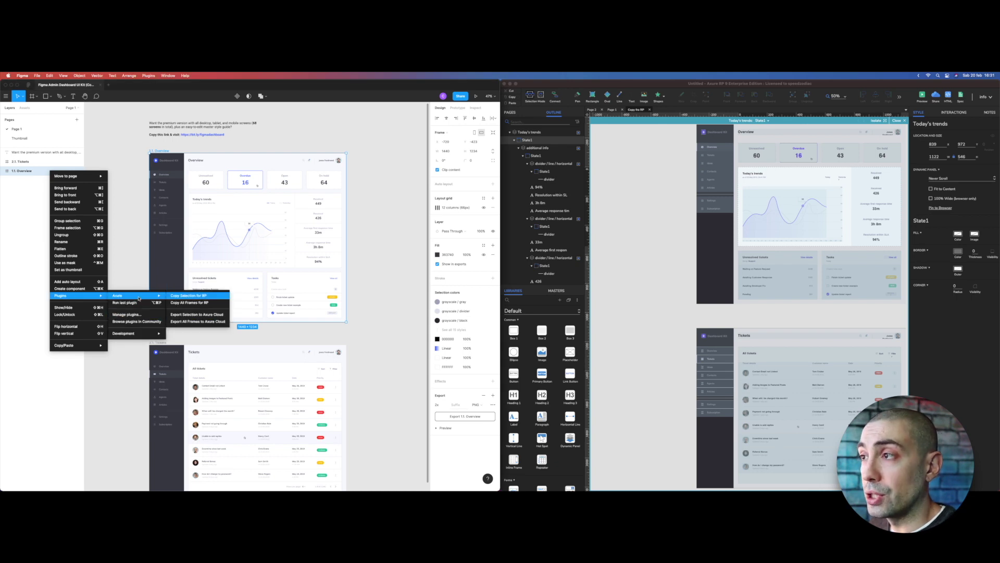
{"action": "left_click", "coordinate": [195, 321]}
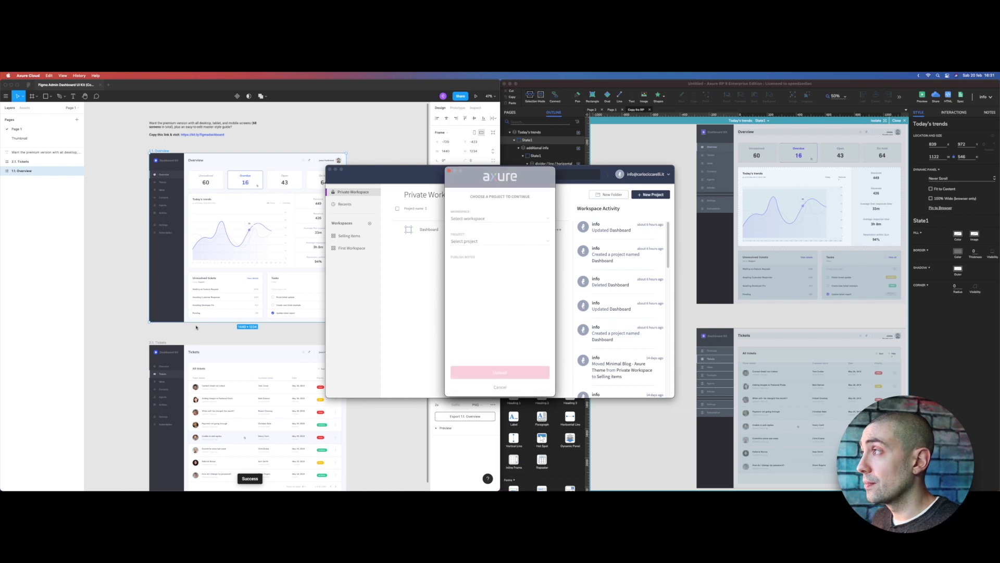
In Private Workspace, create project 'New dashboard' with Auto (Web) size and upload the frames
{"action": "left_click", "coordinate": [459, 222]}
{"action": "left_click", "coordinate": [461, 224]}
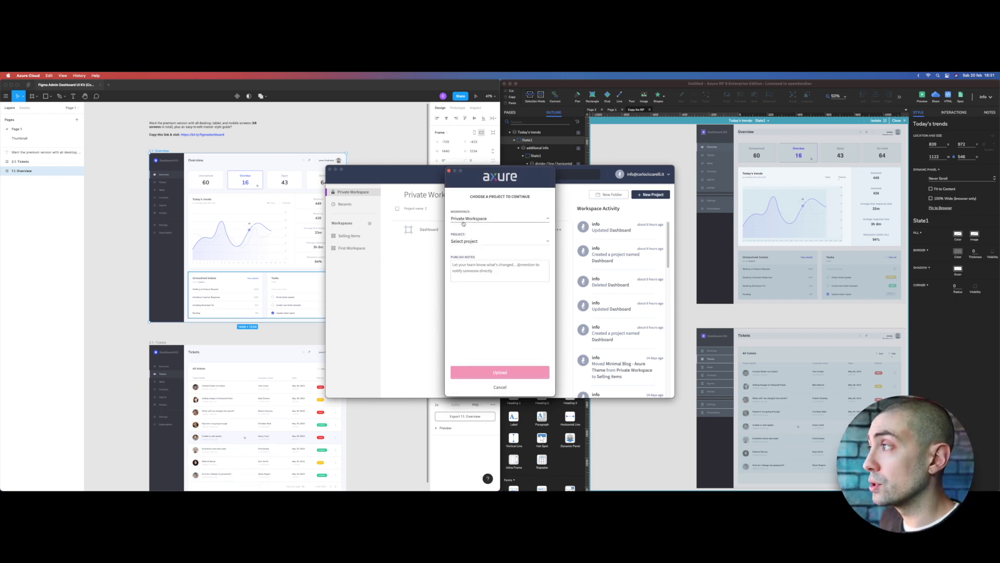
{"action": "left_click", "coordinate": [470, 243]}
{"action": "left_click", "coordinate": [503, 231]}
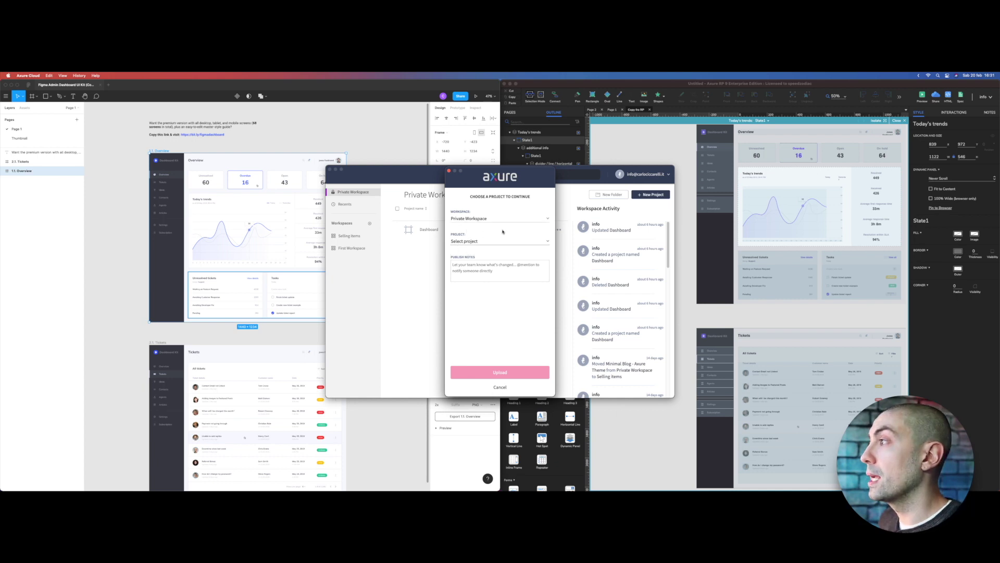
{"action": "left_click", "coordinate": [473, 261]}
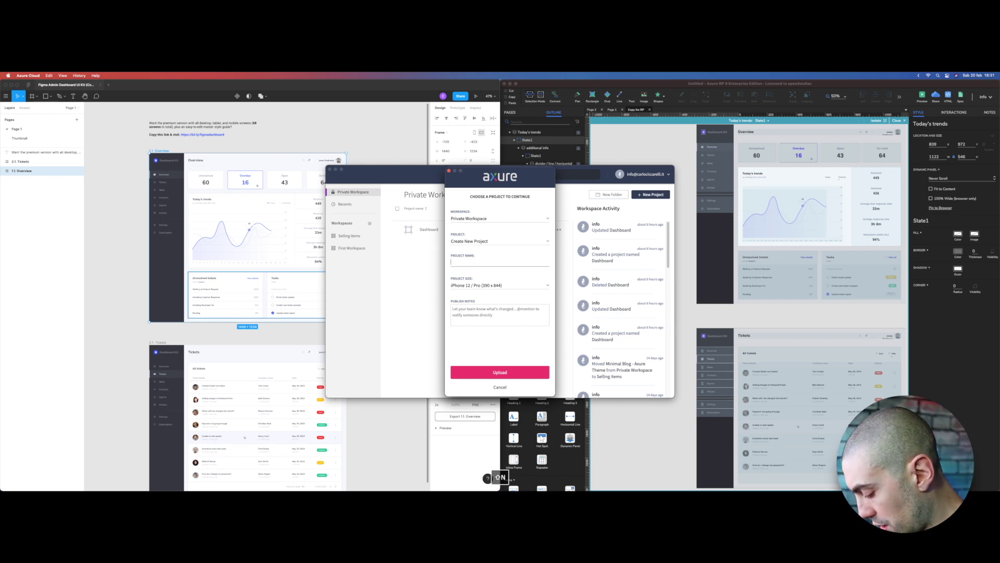
{"action": "type", "text": "New dashboard"}
{"action": "left_click", "coordinate": [496, 286]}
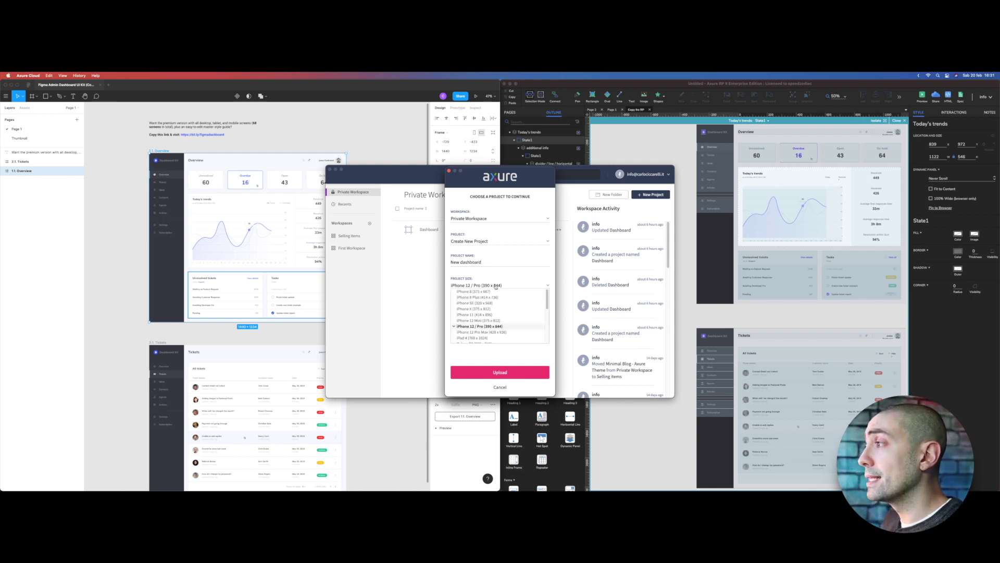
{"action": "scroll", "coordinate": [494, 312], "scroll_direction": "down", "scroll_amount": 5}
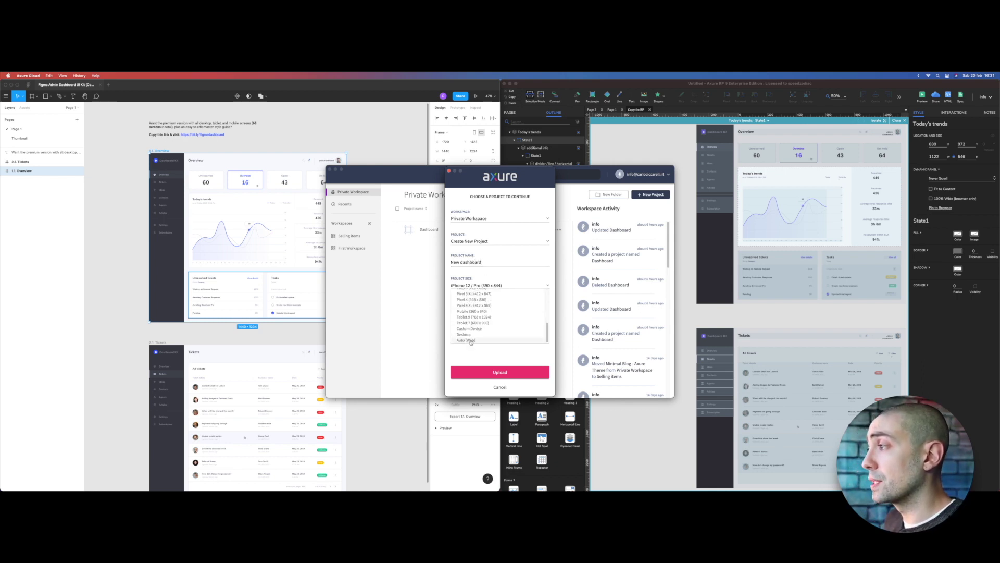
{"action": "left_click", "coordinate": [471, 341]}
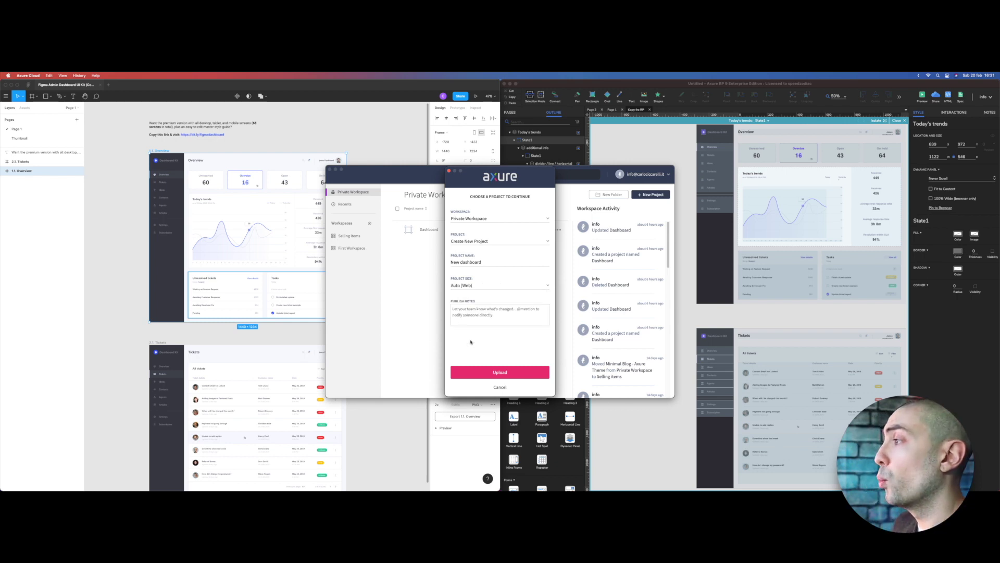
{"action": "left_click", "coordinate": [515, 375]}
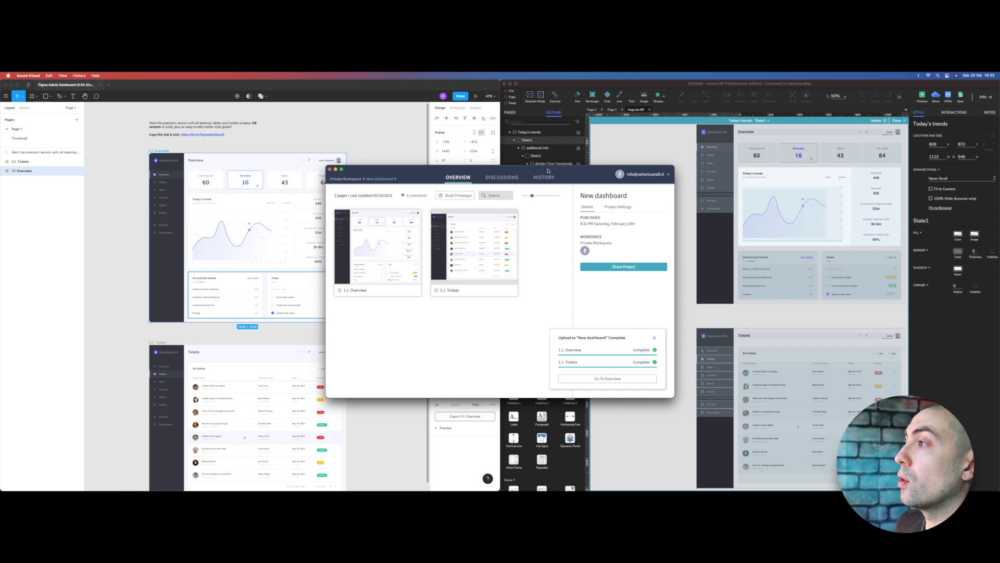
Maximize Axure Cloud, enlarge the page thumbnails, and preview the 1.1. Overview page of New dashboard
{"action": "left_click", "coordinate": [342, 170]}
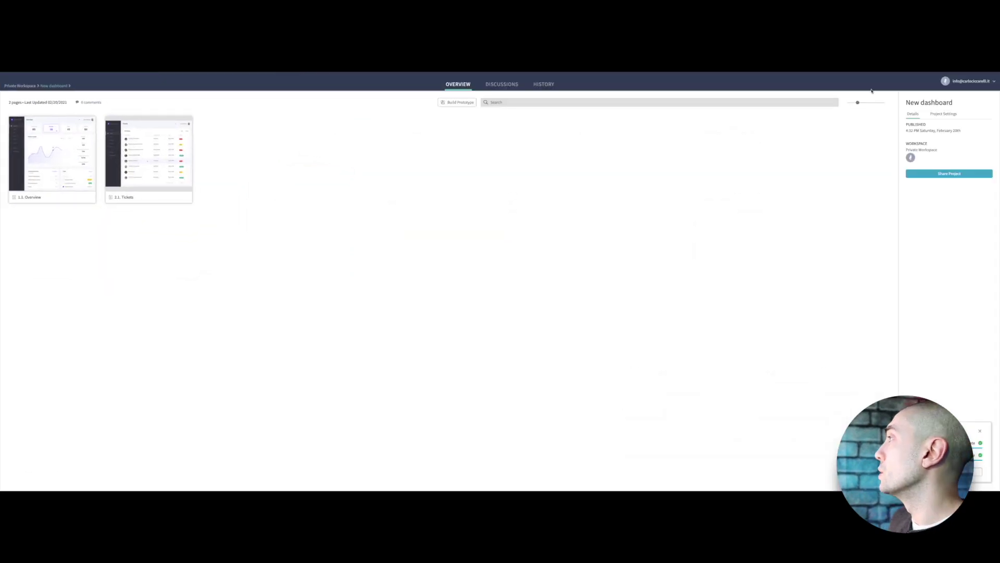
{"action": "left_click_drag", "start_coordinate": [858, 102], "coordinate": [884, 103]}
{"action": "mouse_move", "coordinate": [162, 266]}
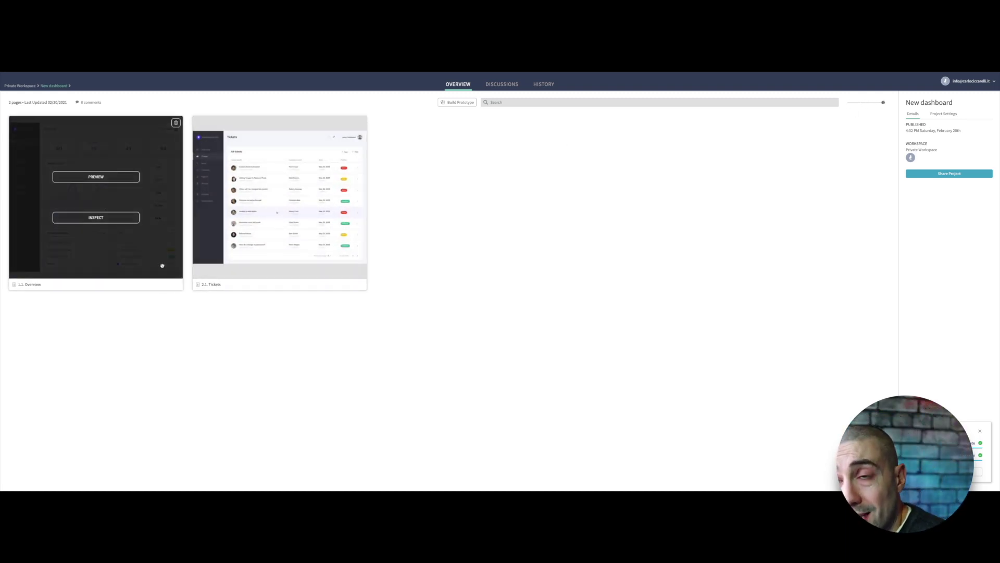
{"action": "left_click", "coordinate": [104, 177]}
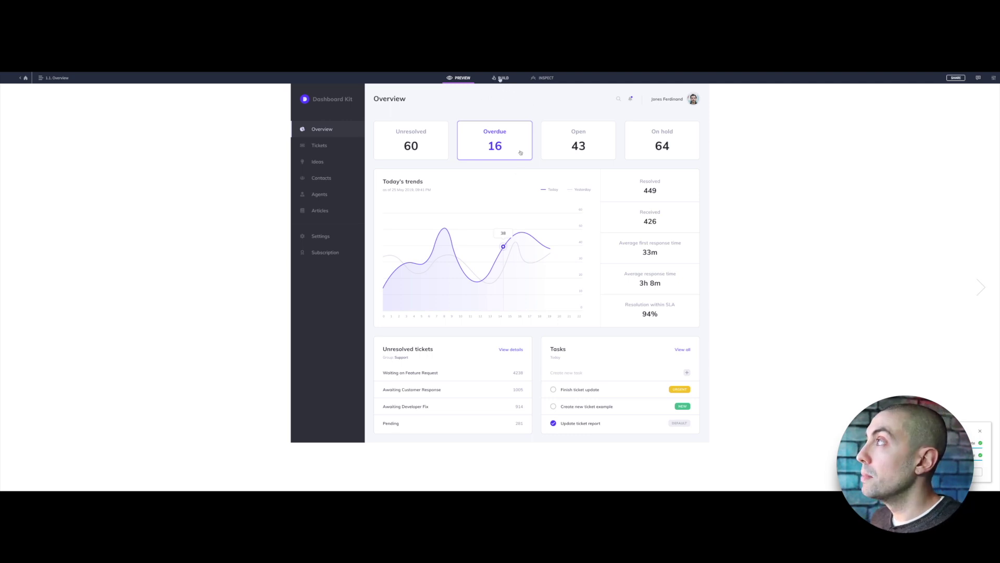
In Build mode, add a Click/Tap hotspot on Overview's sidebar Tickets item linking to 2.1. Tickets
{"action": "left_click", "coordinate": [500, 77]}
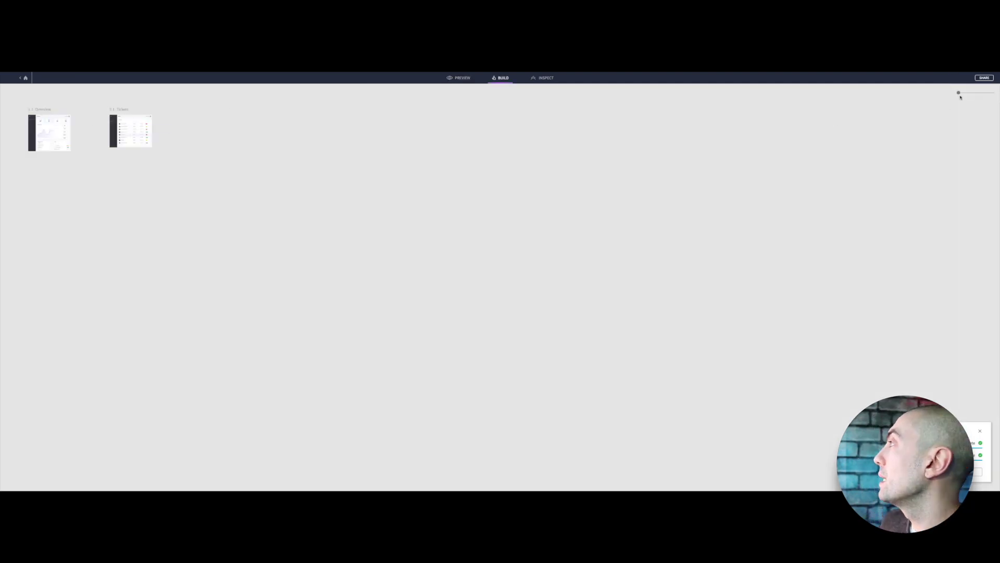
{"action": "left_click_drag", "start_coordinate": [961, 96], "coordinate": [971, 93]}
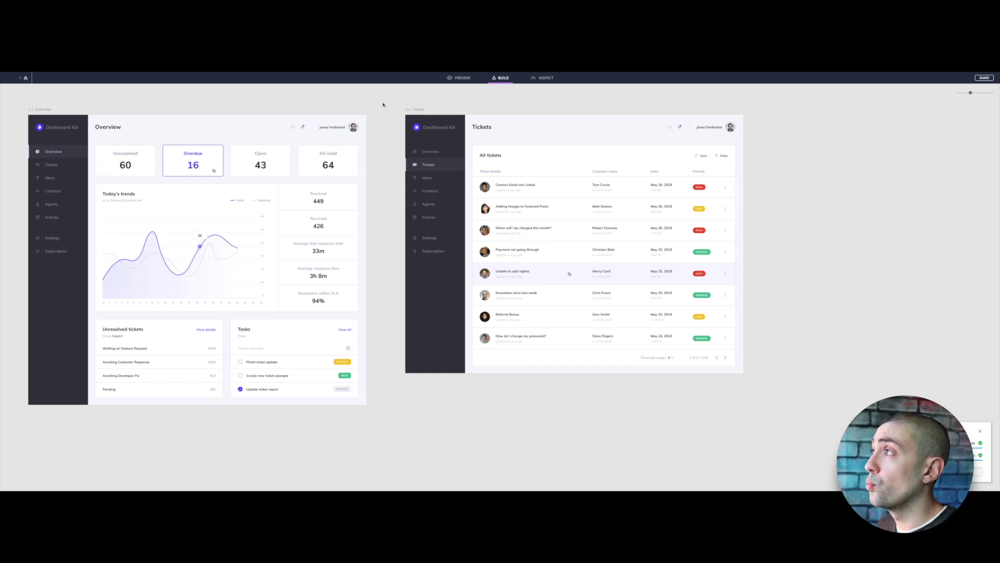
{"action": "left_click_drag", "start_coordinate": [29, 159], "coordinate": [89, 171]}
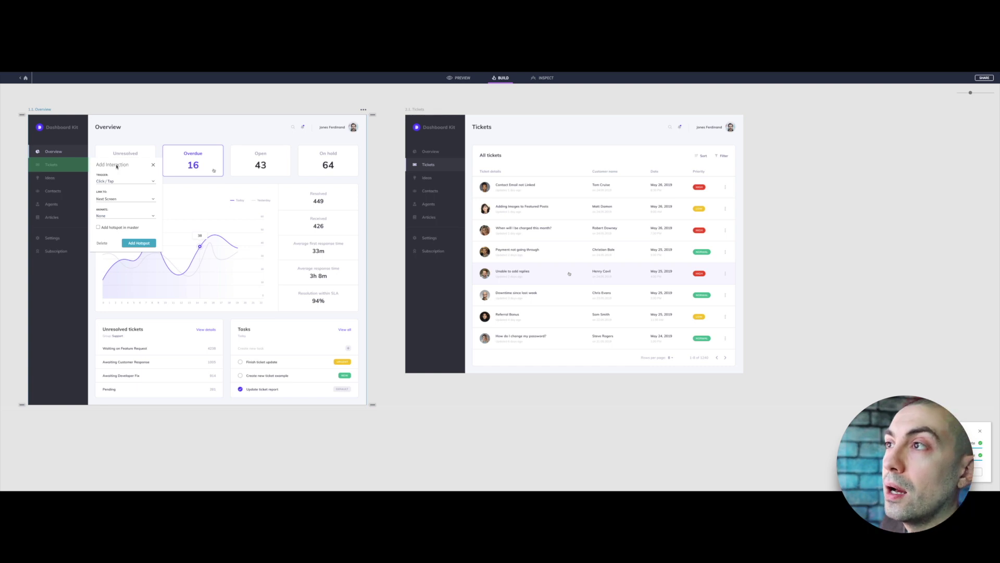
{"action": "left_click", "coordinate": [117, 182]}
{"action": "left_click", "coordinate": [107, 193]}
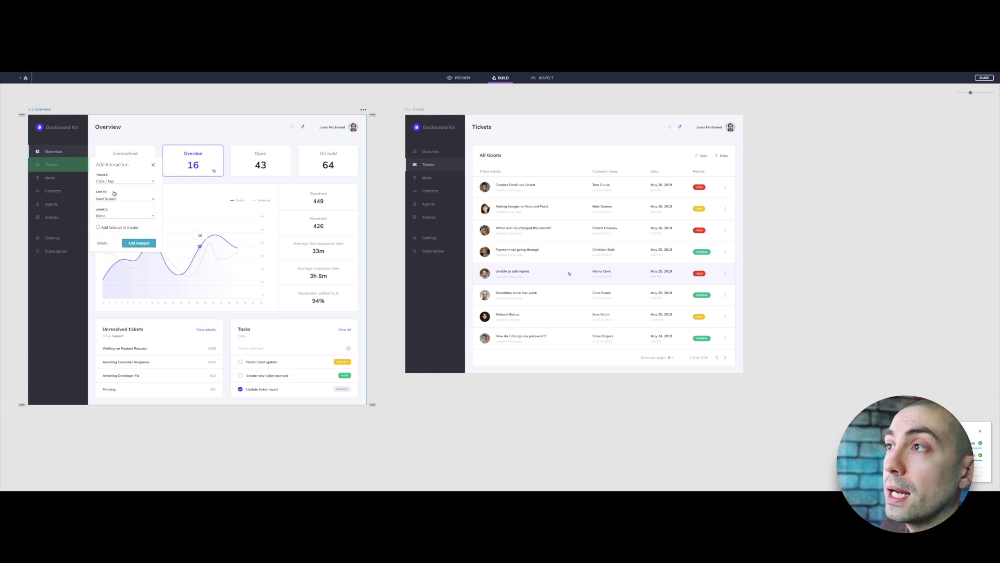
{"action": "left_click", "coordinate": [122, 198]}
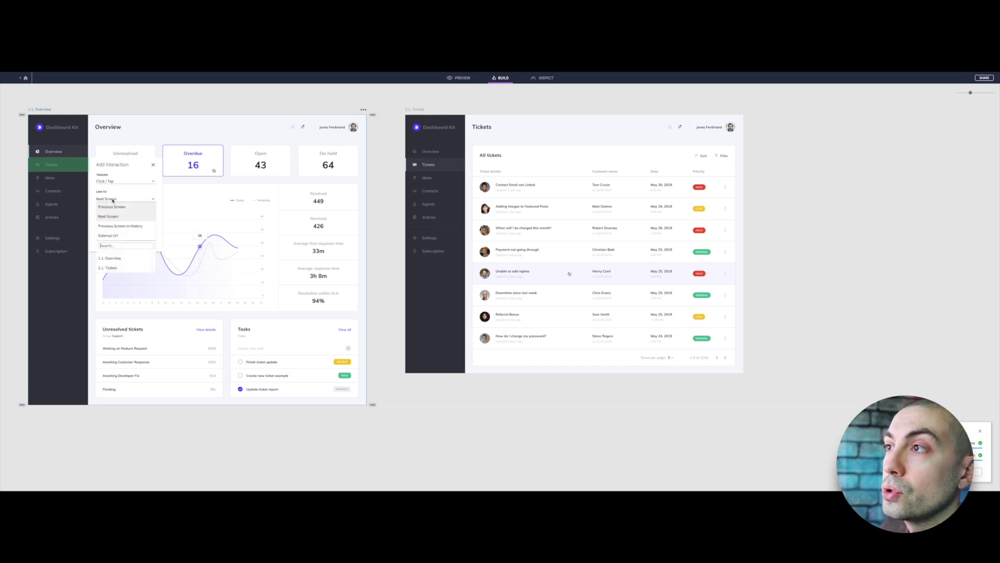
{"action": "left_click", "coordinate": [111, 268]}
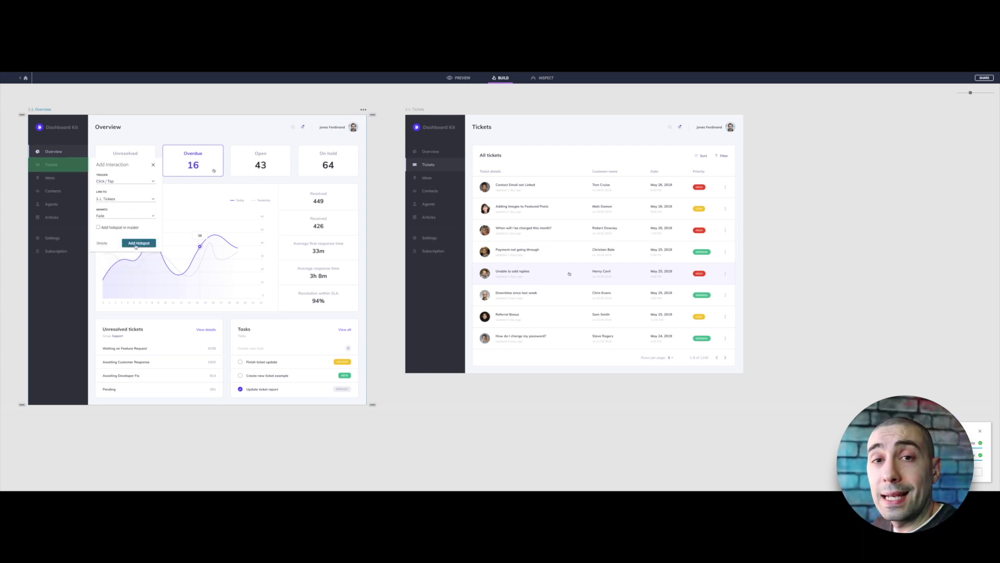
{"action": "left_click", "coordinate": [138, 243]}
Add a Click/Tap hotspot on the Tickets screen's Overview item linking to 1.1. Overview with Fade
{"action": "left_click_drag", "start_coordinate": [406, 146], "coordinate": [465, 160]}
{"action": "left_click", "coordinate": [487, 171]}
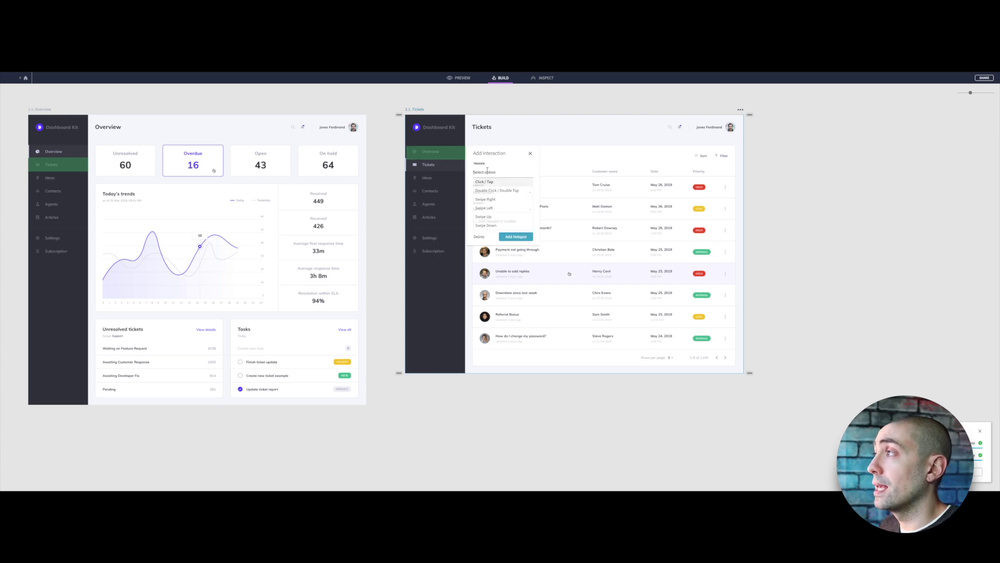
{"action": "left_click", "coordinate": [484, 182]}
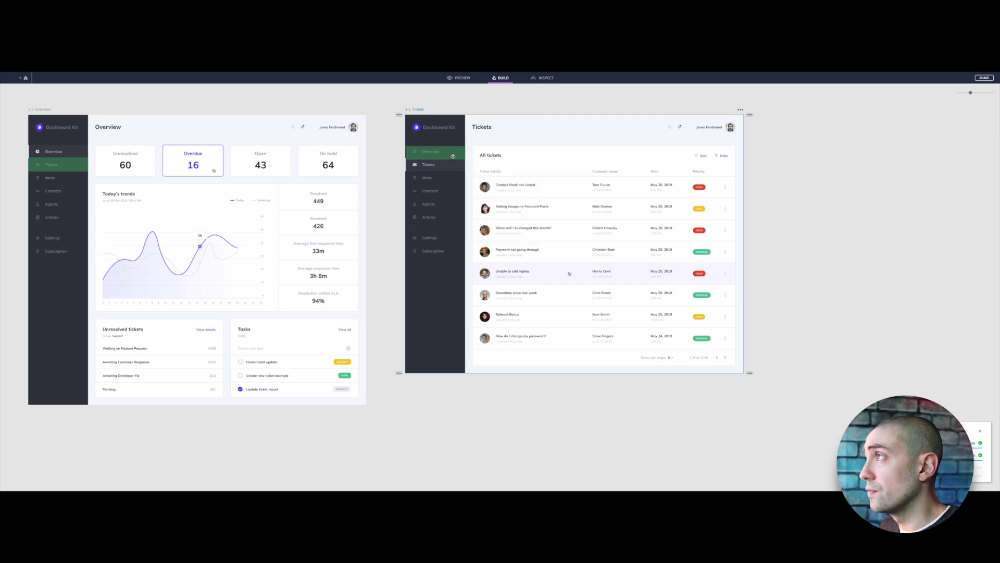
{"action": "left_click", "coordinate": [455, 154]}
{"action": "left_click", "coordinate": [500, 188]}
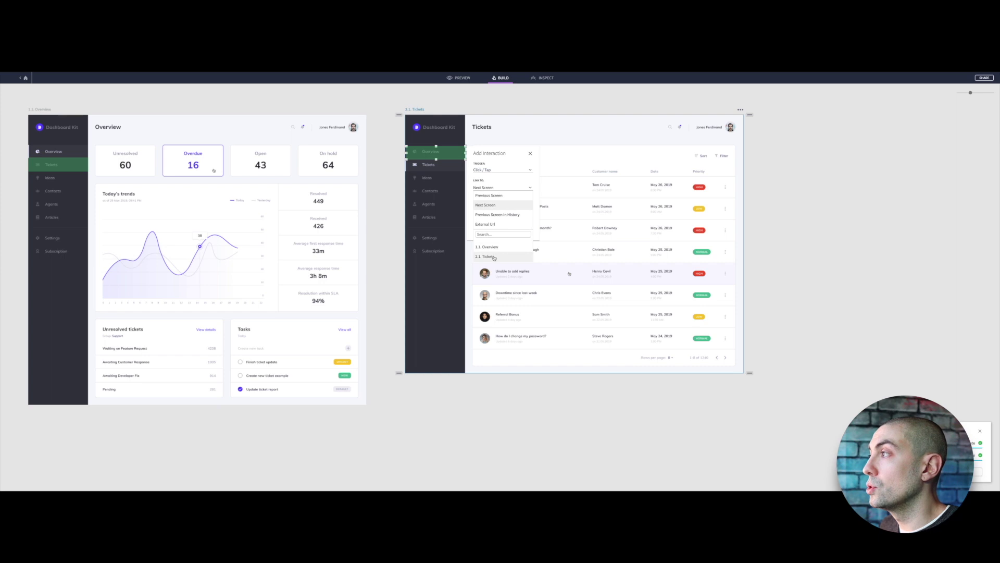
{"action": "left_click", "coordinate": [480, 249]}
{"action": "left_click", "coordinate": [480, 206]}
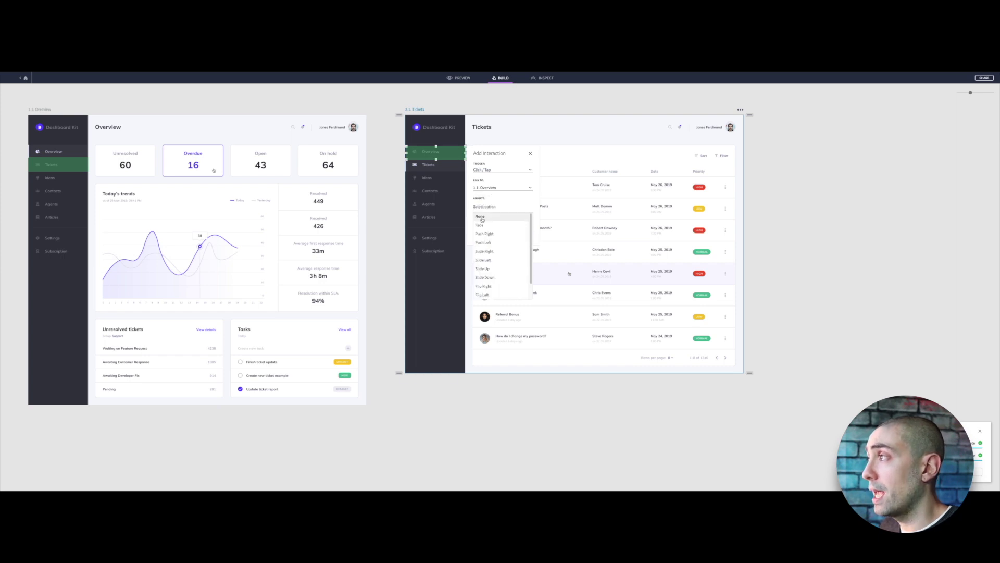
{"action": "left_click", "coordinate": [485, 224]}
{"action": "left_click", "coordinate": [512, 232]}
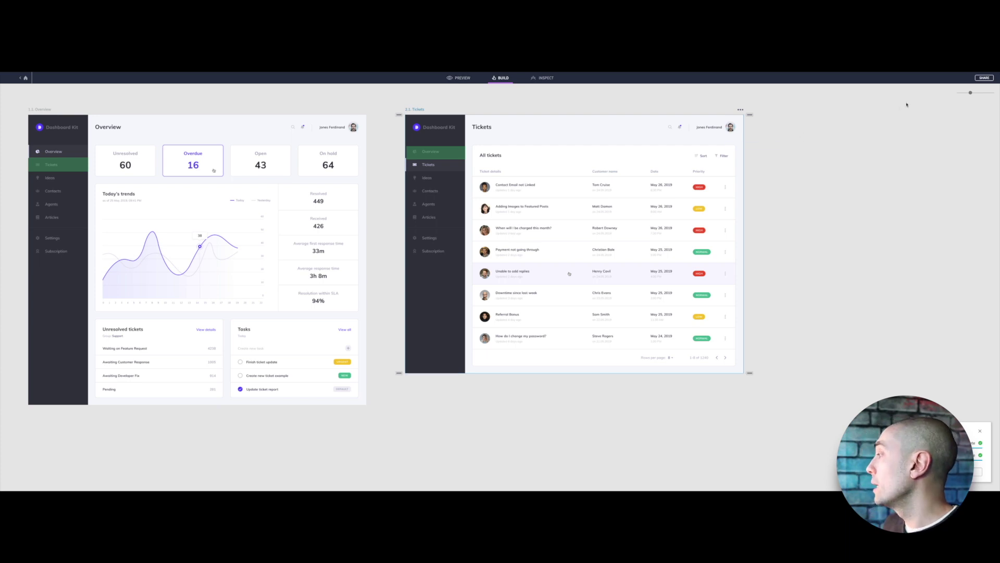
Switch to Preview and follow the Tickets link to test the new hotspot
{"action": "left_click", "coordinate": [463, 78]}
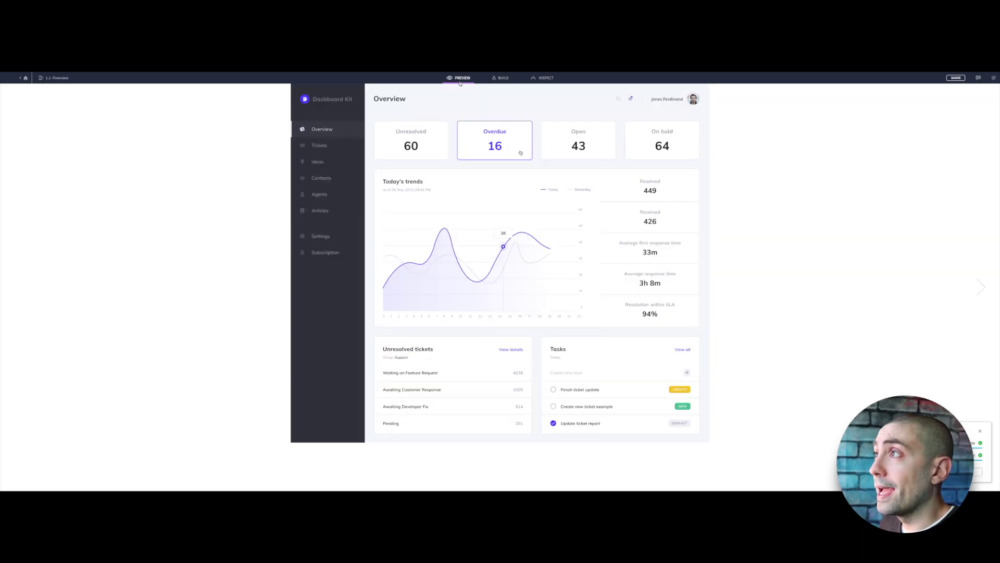
{"action": "left_click", "coordinate": [316, 148]}
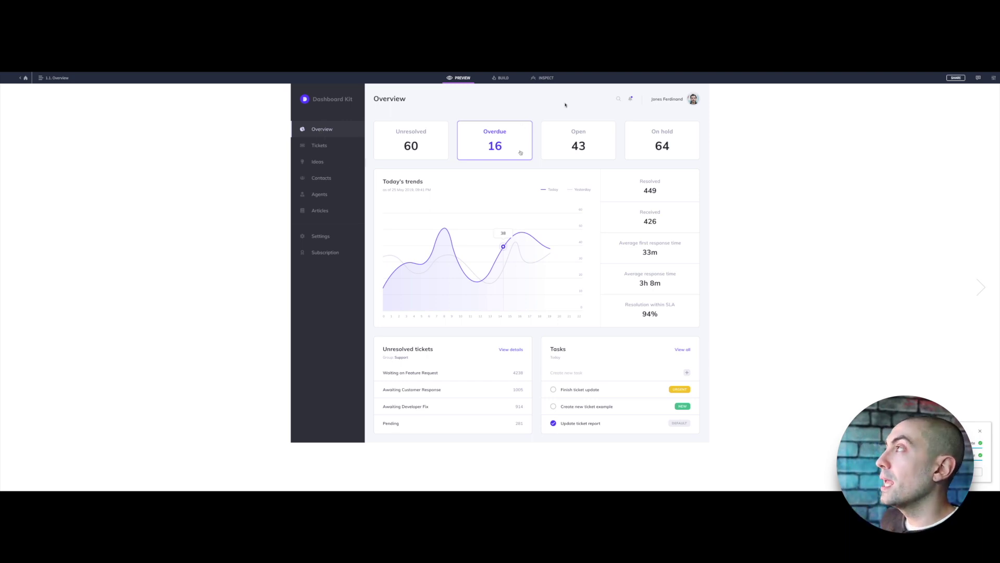
In Inspect mode, select the Overdue label and card outline to read their size, typography and CSS
{"action": "left_click", "coordinate": [544, 79]}
{"action": "left_click", "coordinate": [469, 158]}
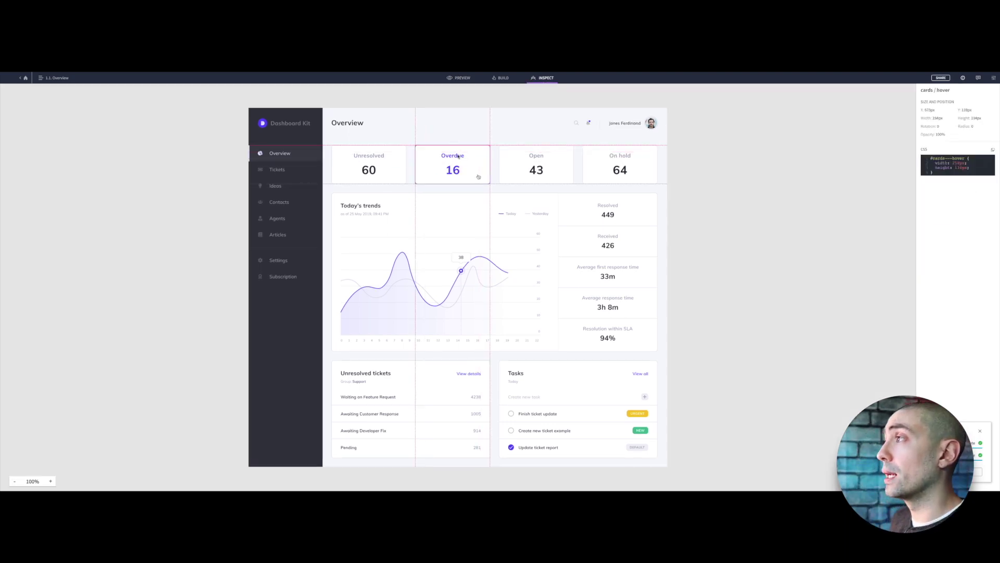
{"action": "left_click", "coordinate": [444, 156]}
{"action": "left_click", "coordinate": [453, 156]}
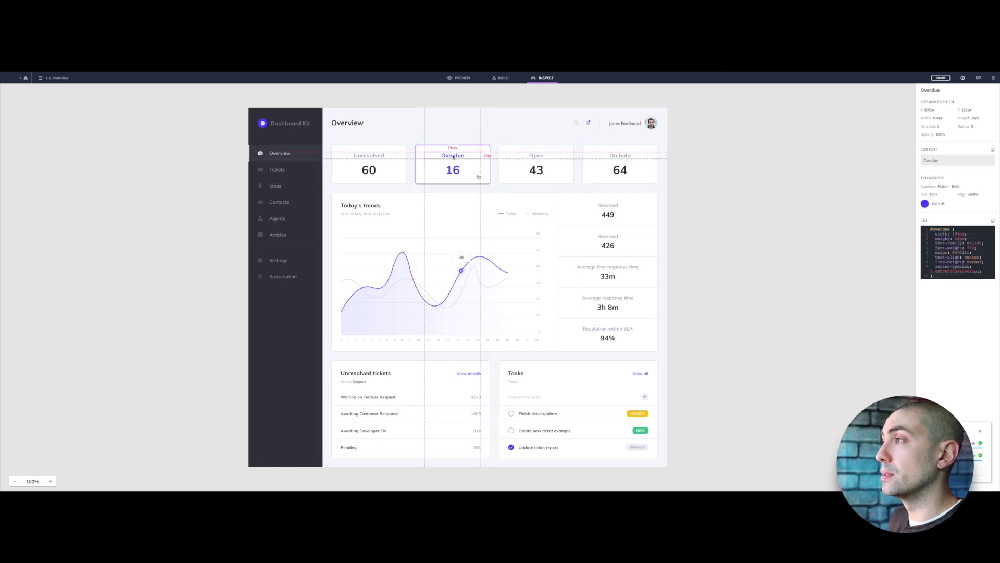